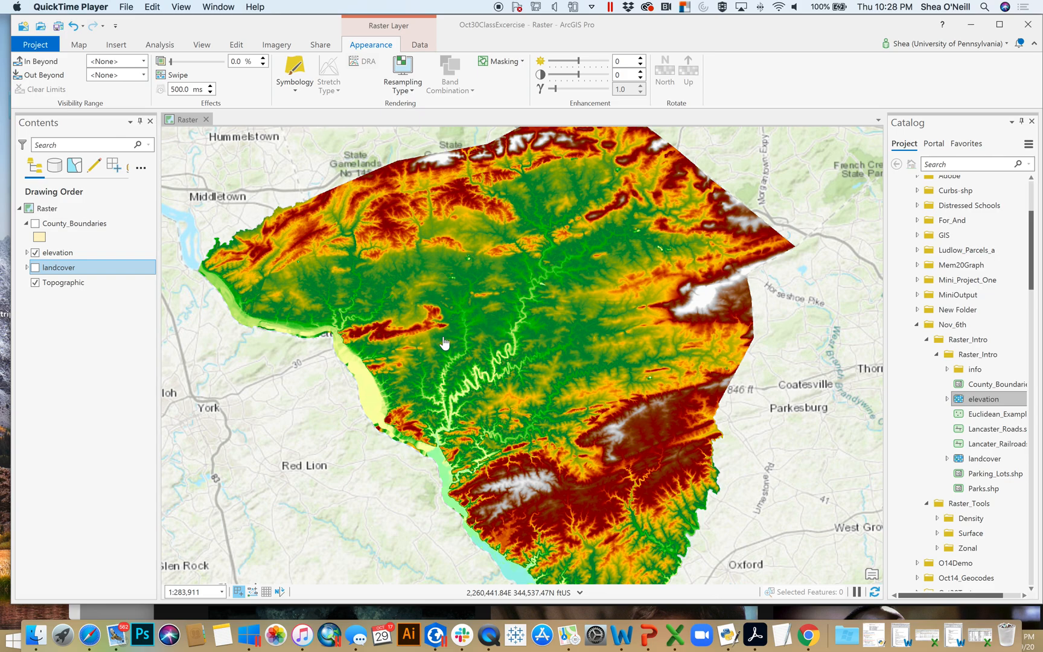
# Open the geoprocessing tools and list all available toolboxes.
pyautogui.click(156, 45)
pyautogui.click(156, 47)
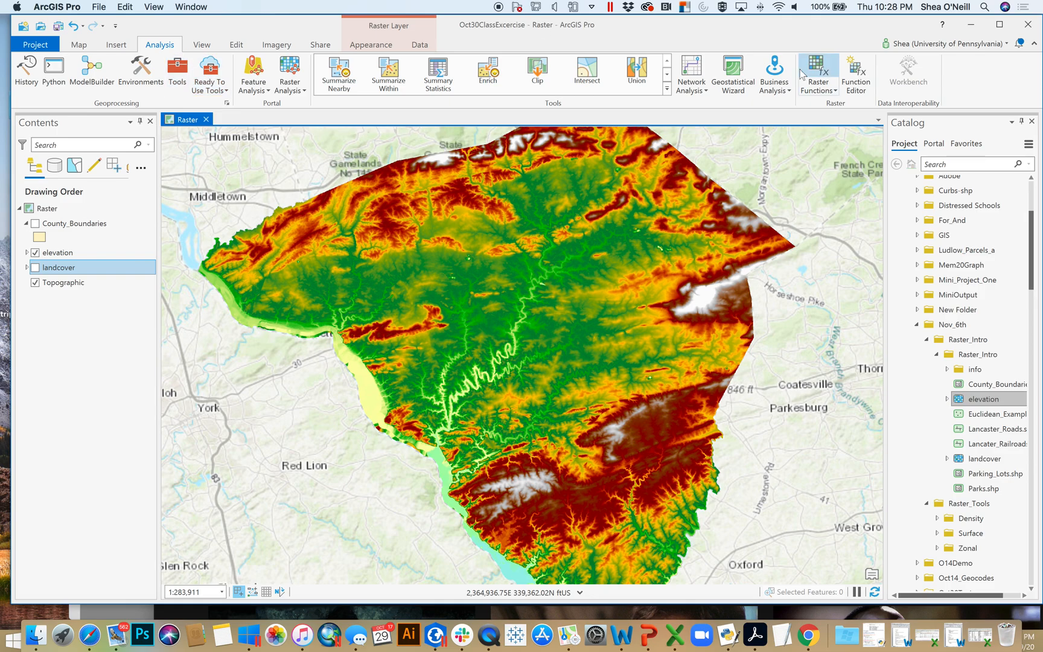
pyautogui.click(177, 73)
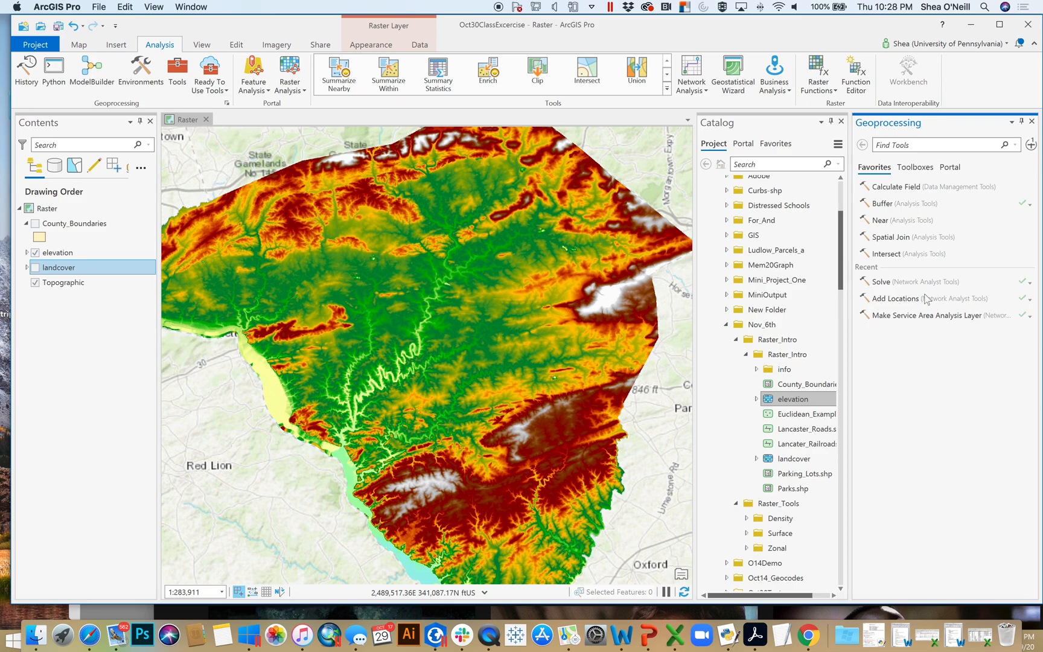
pyautogui.click(918, 168)
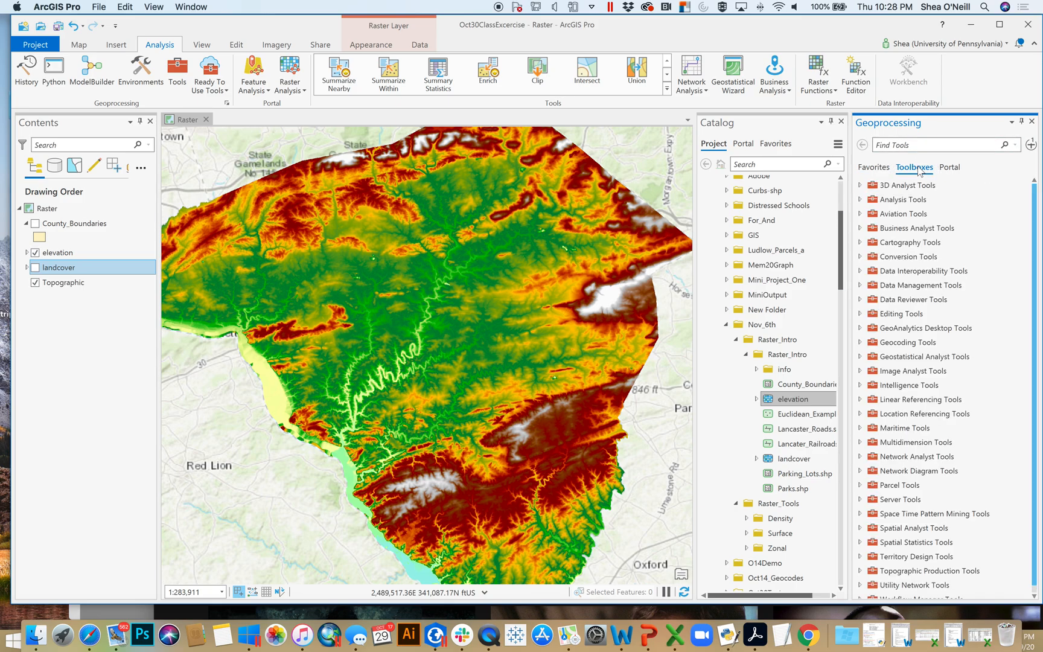
# Open Raster Calculator from the Map Algebra toolset of Spatial Analyst Tools, and expand the elevation layer's legend.
pyautogui.scroll(-1, 996, 380)
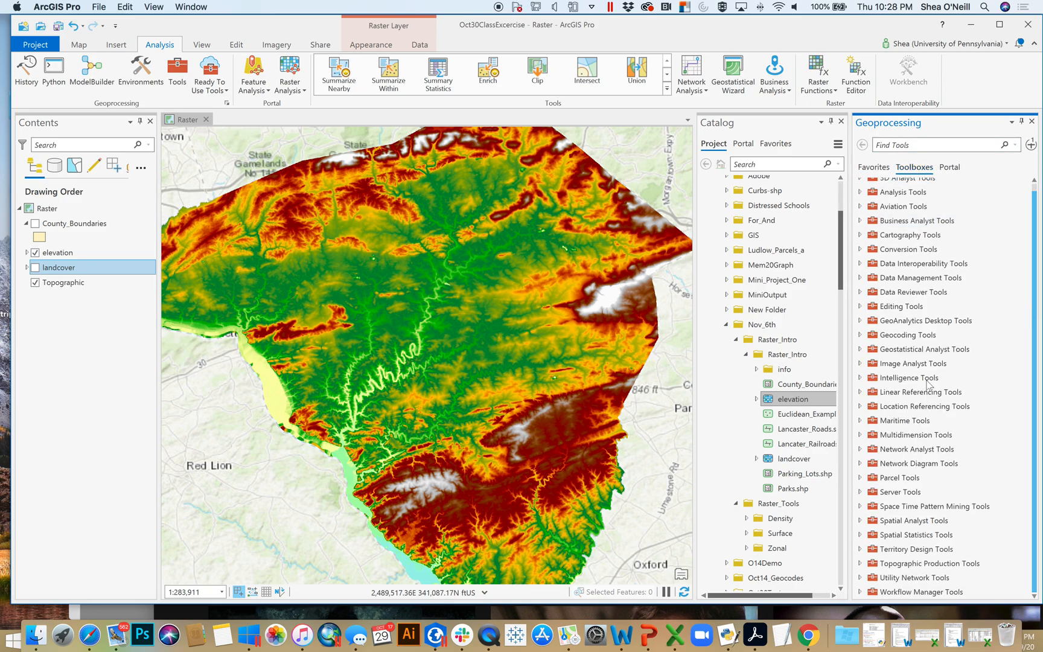
pyautogui.click(860, 520)
pyautogui.moveTo(1040, 367); pyautogui.dragTo(1038, 461)
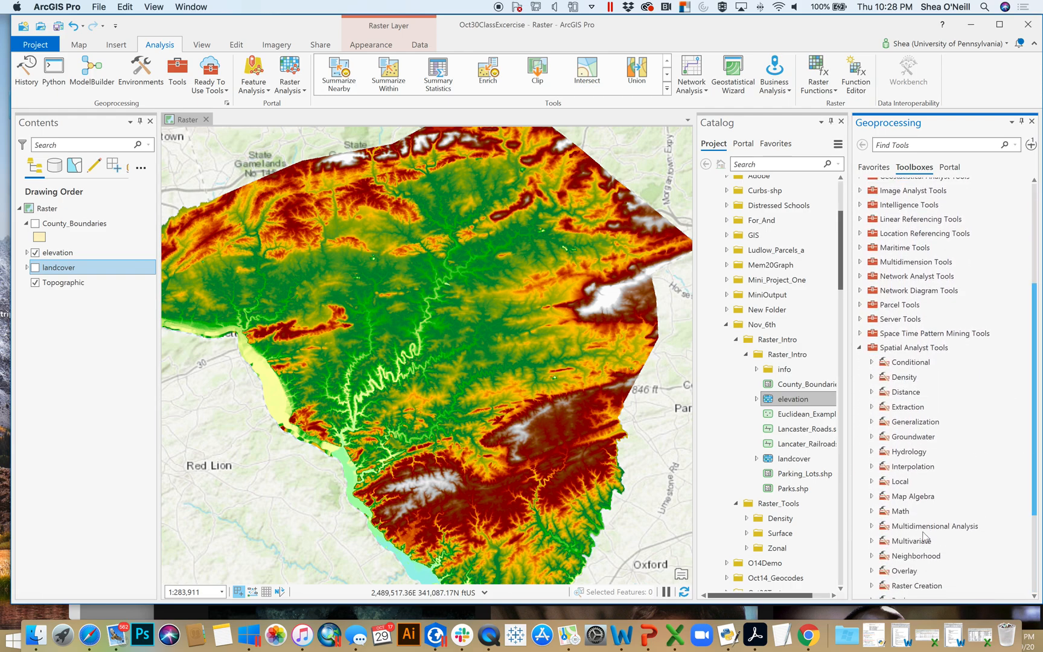
pyautogui.scroll(-3, 919, 252)
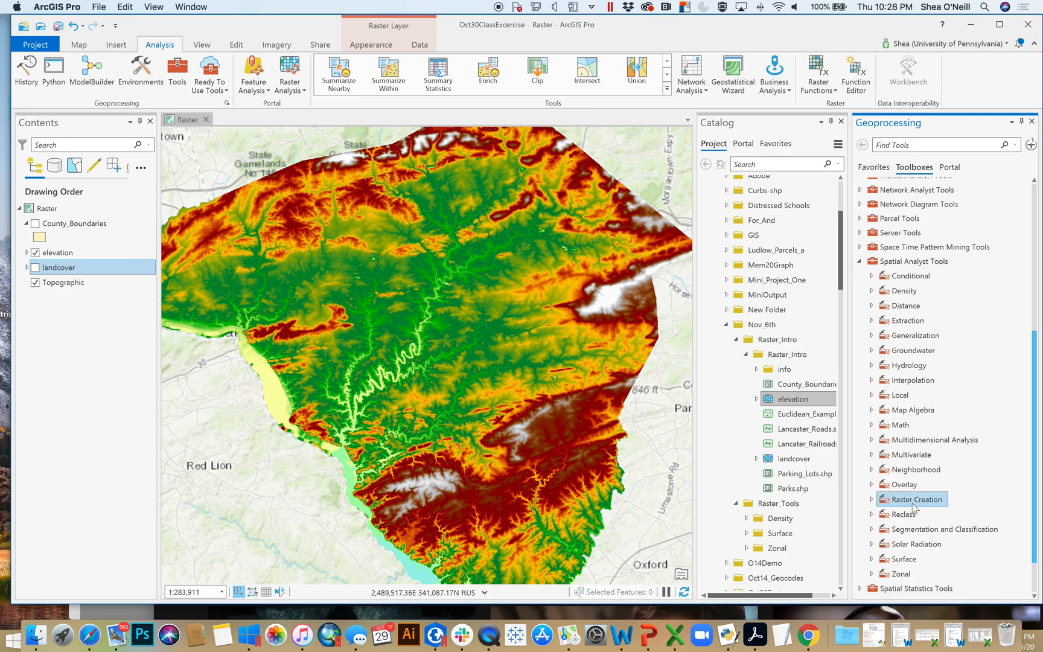
pyautogui.click(872, 410)
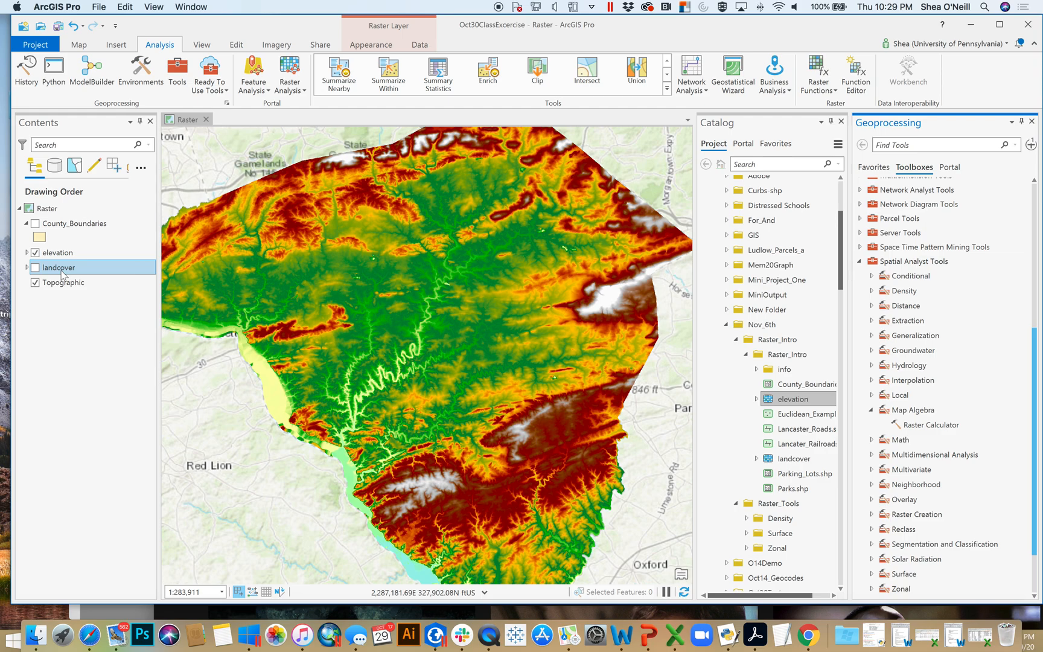
pyautogui.click(26, 253)
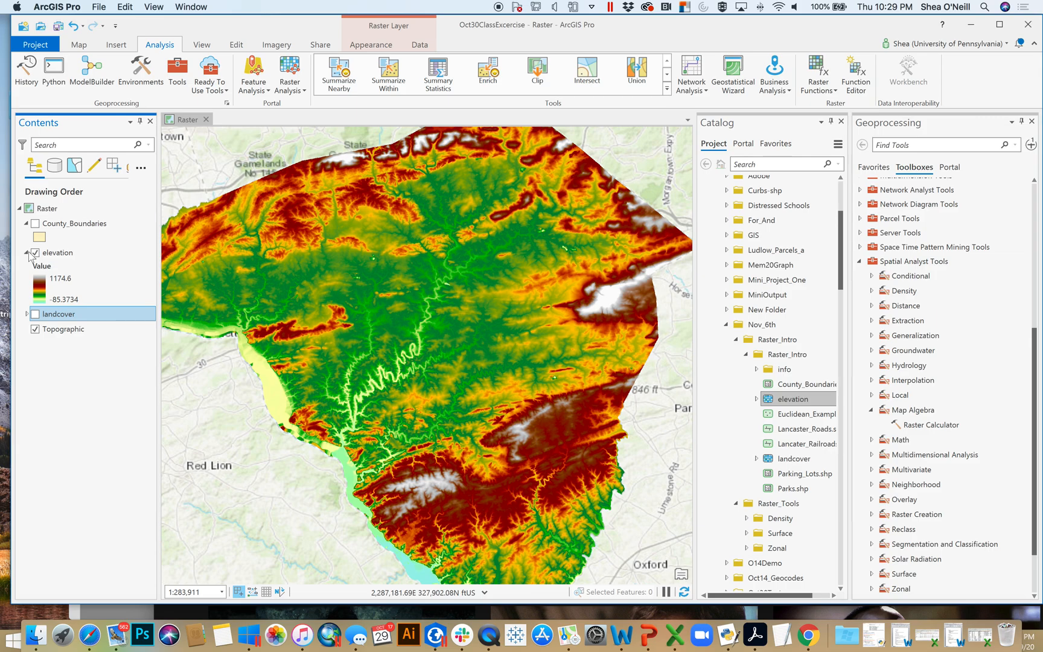
pyautogui.click(937, 425)
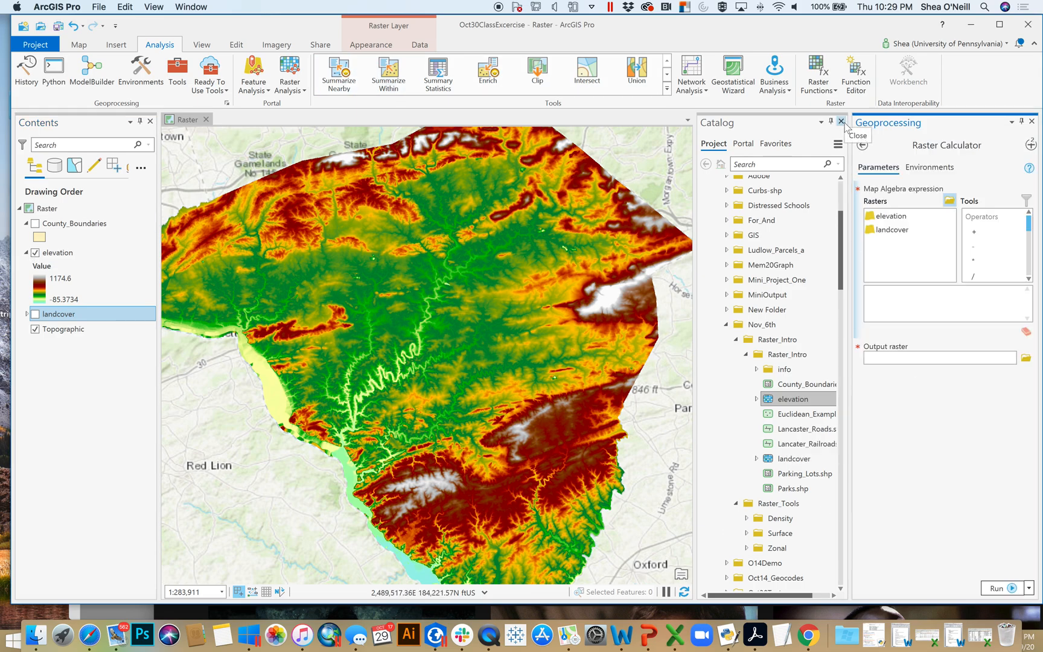
# Widen the Raster Calculator pane and enter the map algebra expression "elevation" >= 600.
pyautogui.moveTo(849, 215); pyautogui.dragTo(834, 216)
pyautogui.moveTo(693, 236); pyautogui.dragTo(650, 234)
pyautogui.moveTo(834, 261); pyautogui.dragTo(778, 259)
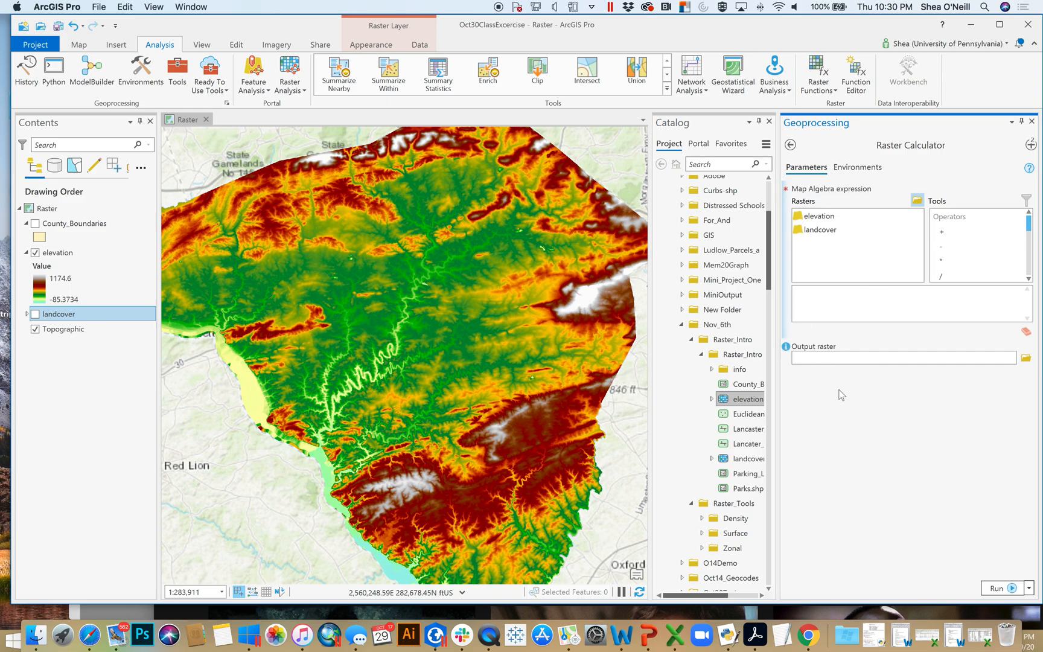
pyautogui.moveTo(819, 217); pyautogui.dragTo(1036, 217)
pyautogui.doubleClick(816, 220)
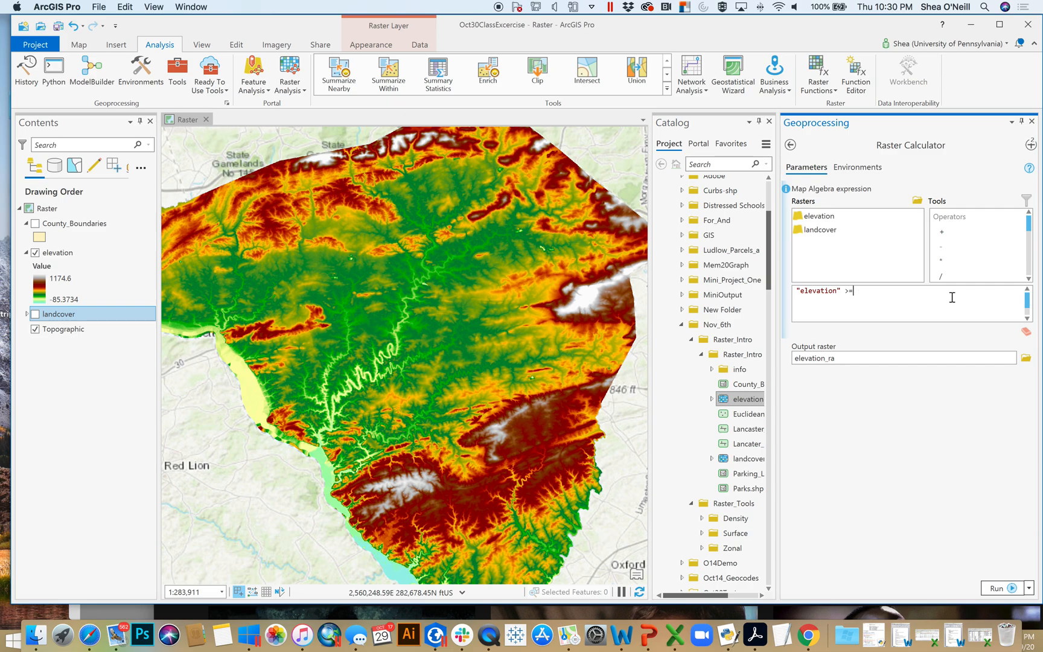
pyautogui.write('600')
# Browse to the Desktop for the output raster location and create a folder named RasterOutput there.
pyautogui.click(874, 361)
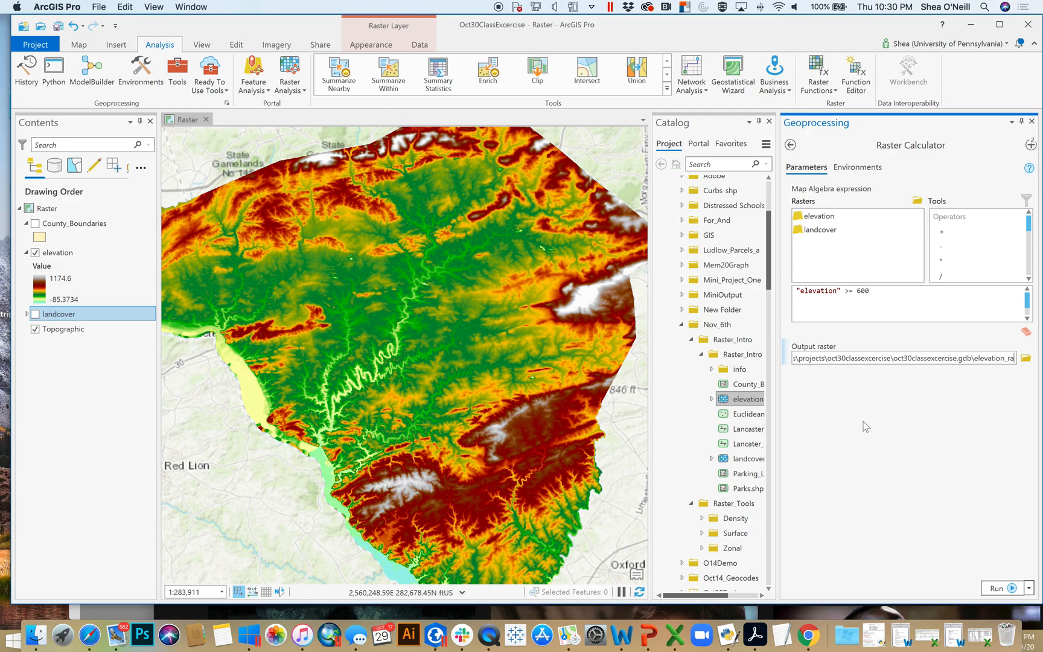
pyautogui.click(1026, 358)
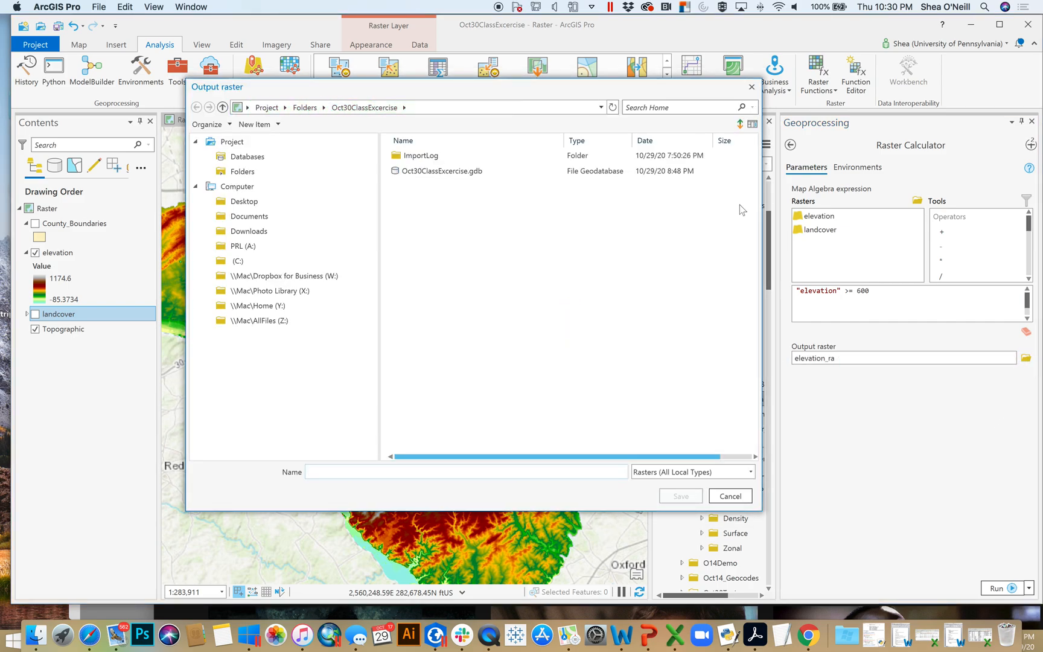
pyautogui.click(235, 192)
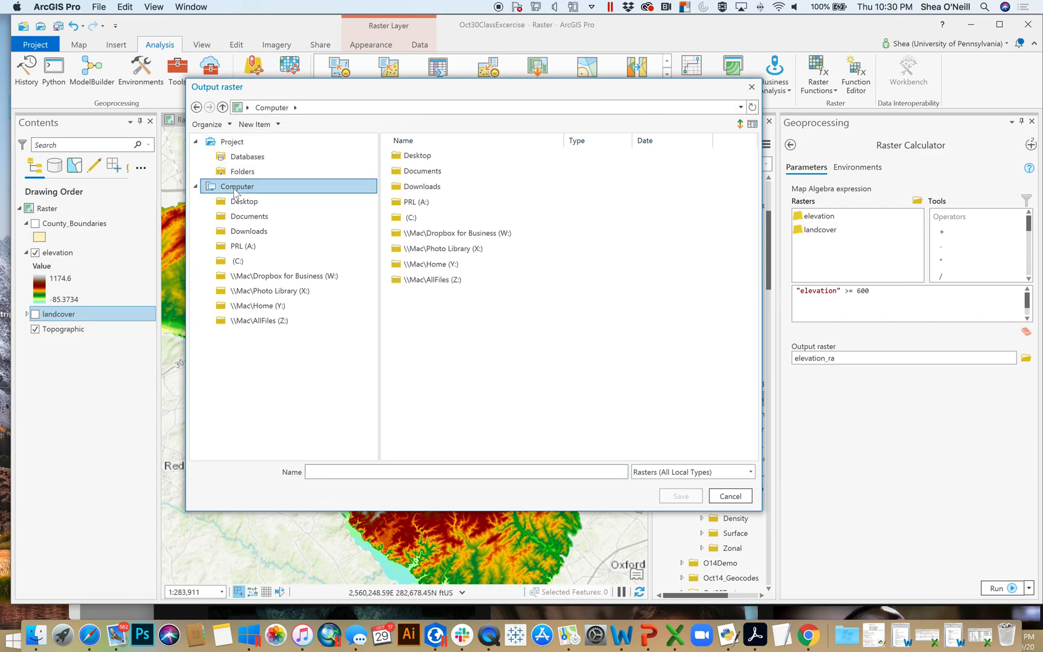
pyautogui.doubleClick(428, 157)
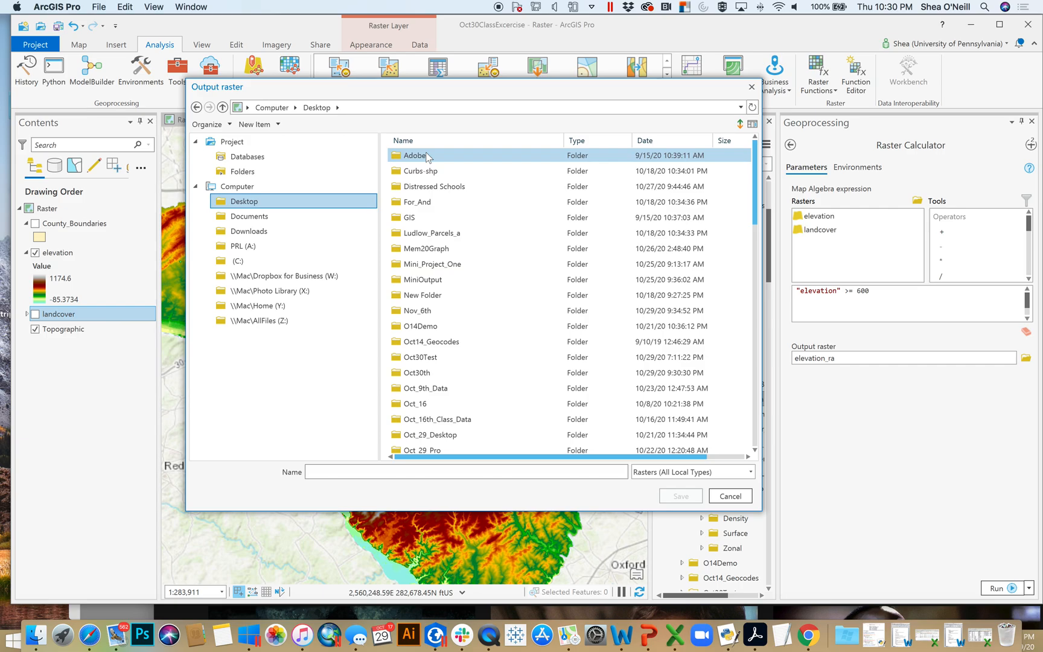
pyautogui.click(253, 126)
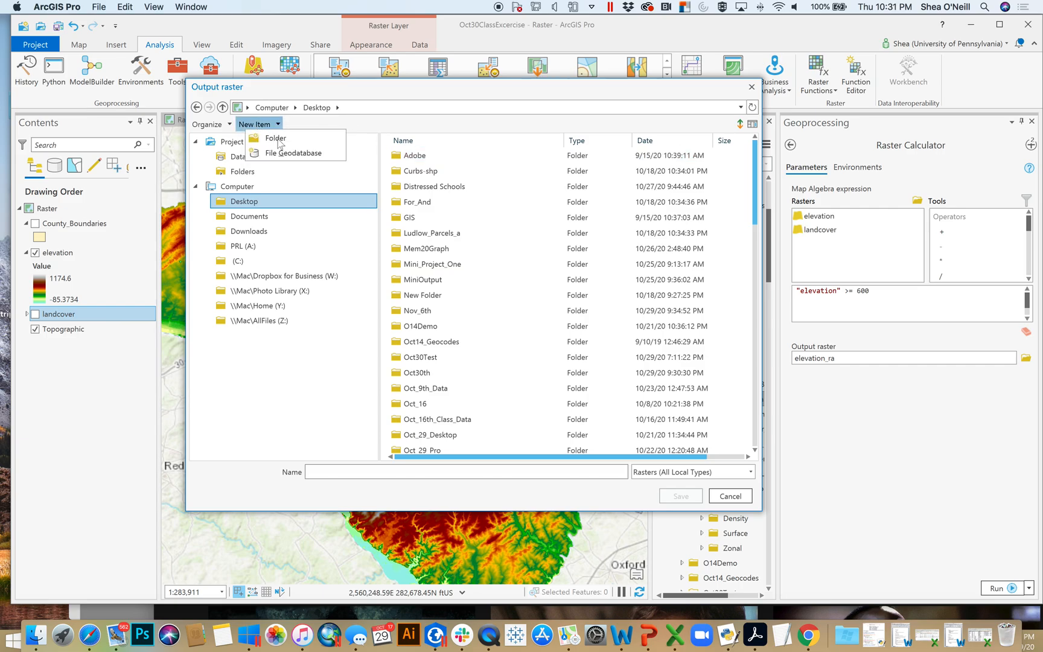
pyautogui.click(275, 138)
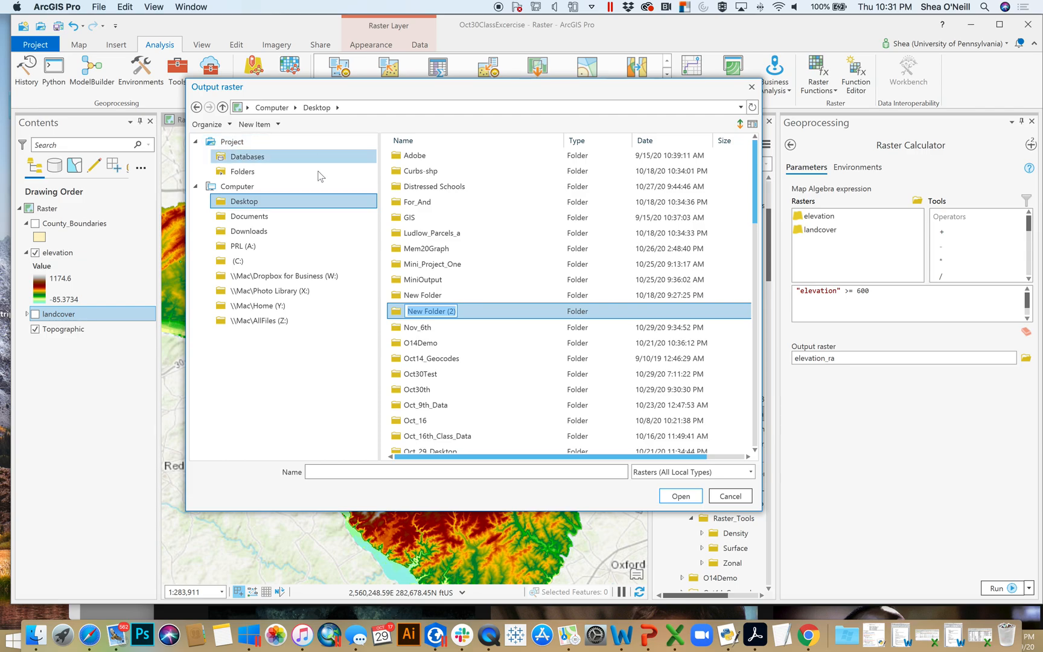
pyautogui.write('Raster')
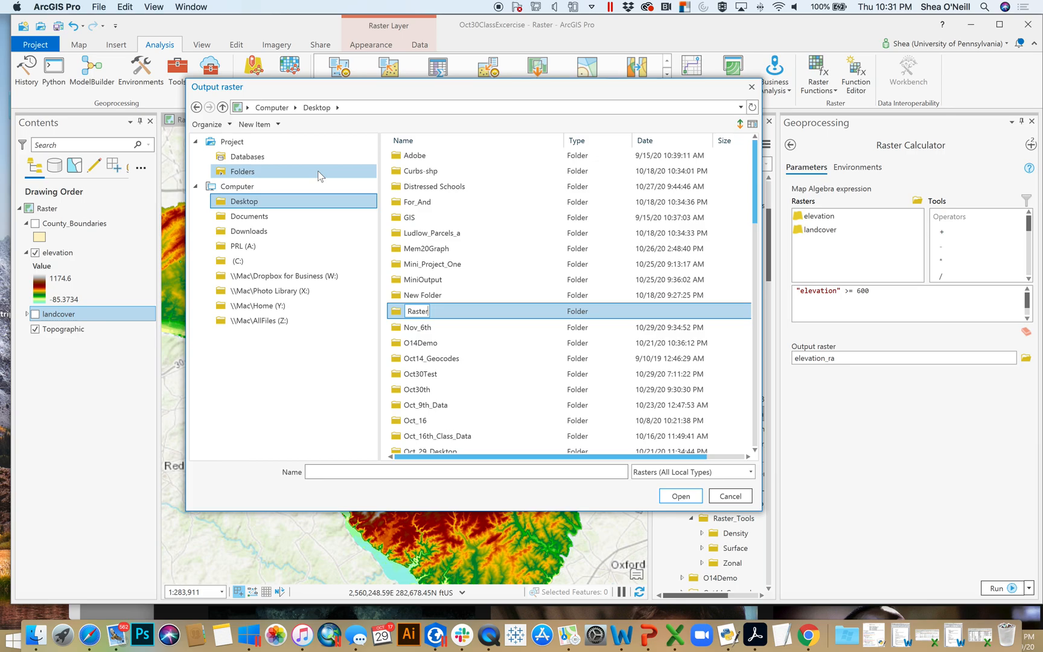
pyautogui.press('BackSpace')
pyautogui.press('BackSpace')
pyautogui.press('BackSpace')
pyautogui.press('BackSpace')
pyautogui.press('BackSpace')
pyautogui.write('RasterOutput')
pyautogui.press('Return')
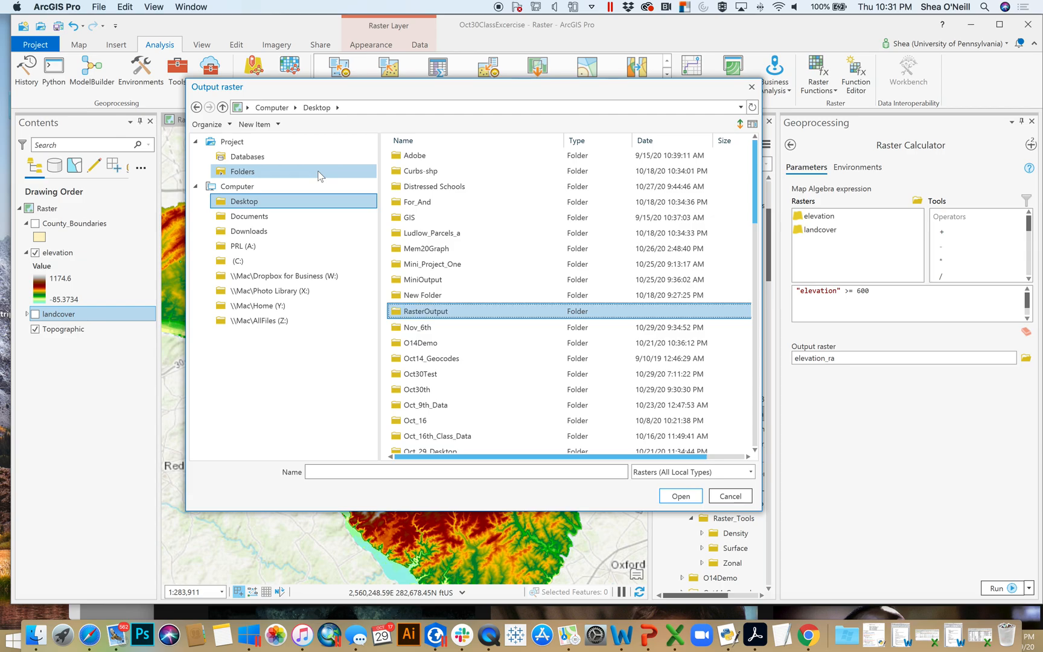
# Save the output raster as RC1 inside the RasterOutput folder and run Raster Calculator.
pyautogui.doubleClick(433, 313)
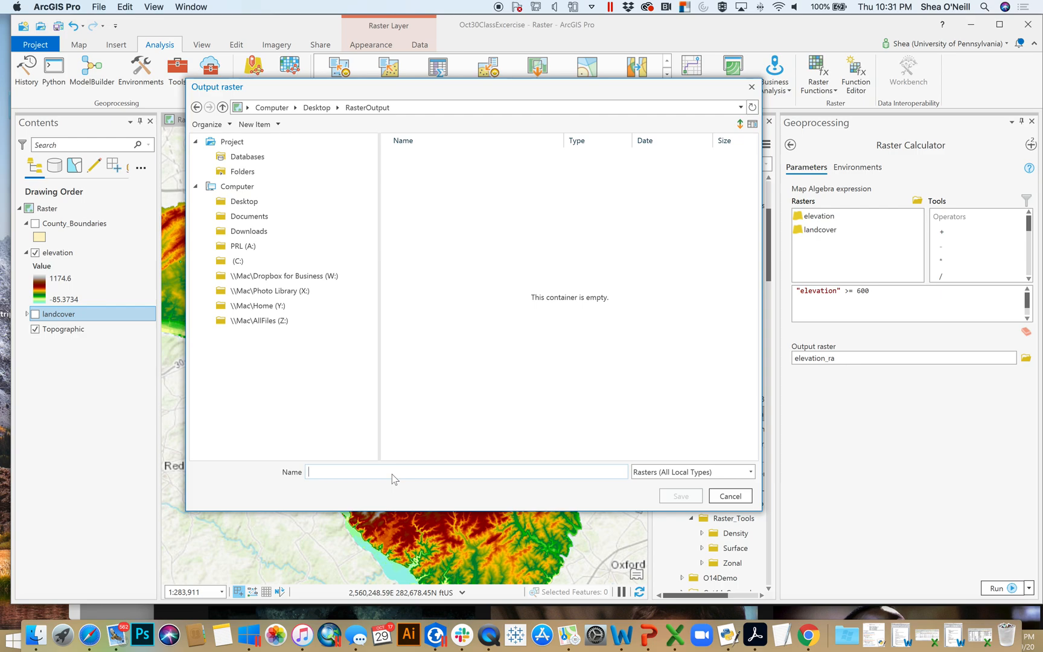
pyautogui.write('RC1')
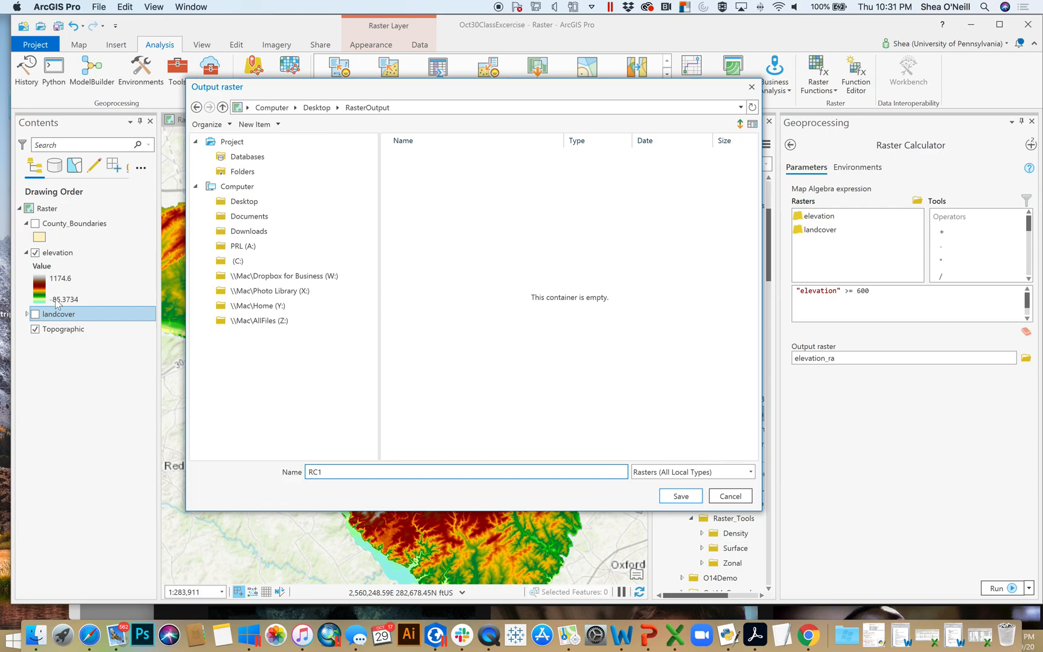
pyautogui.click(676, 496)
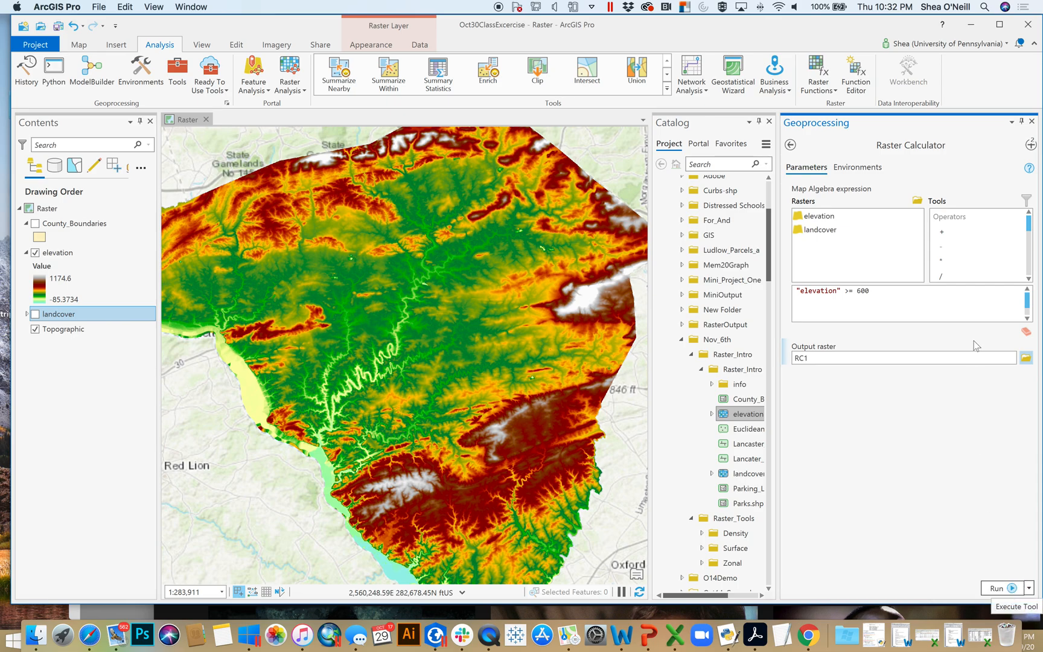
pyautogui.click(997, 589)
pyautogui.moveTo(1003, 590)
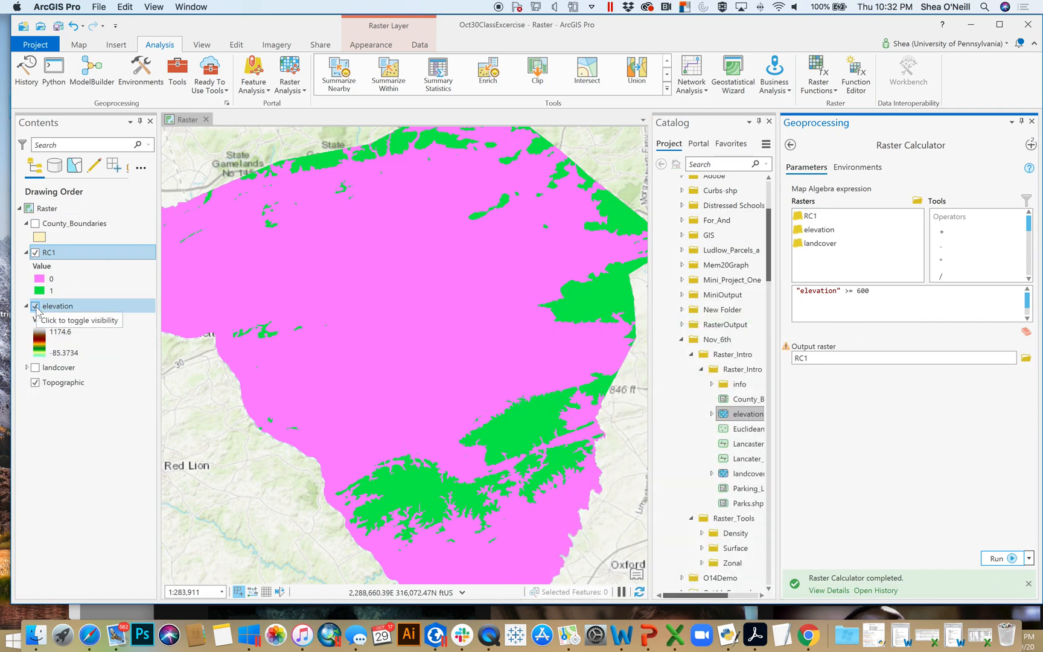
# Compare the RC1 result with the elevation layer, and leave elevation hidden with RC1 displayed.
pyautogui.click(35, 253)
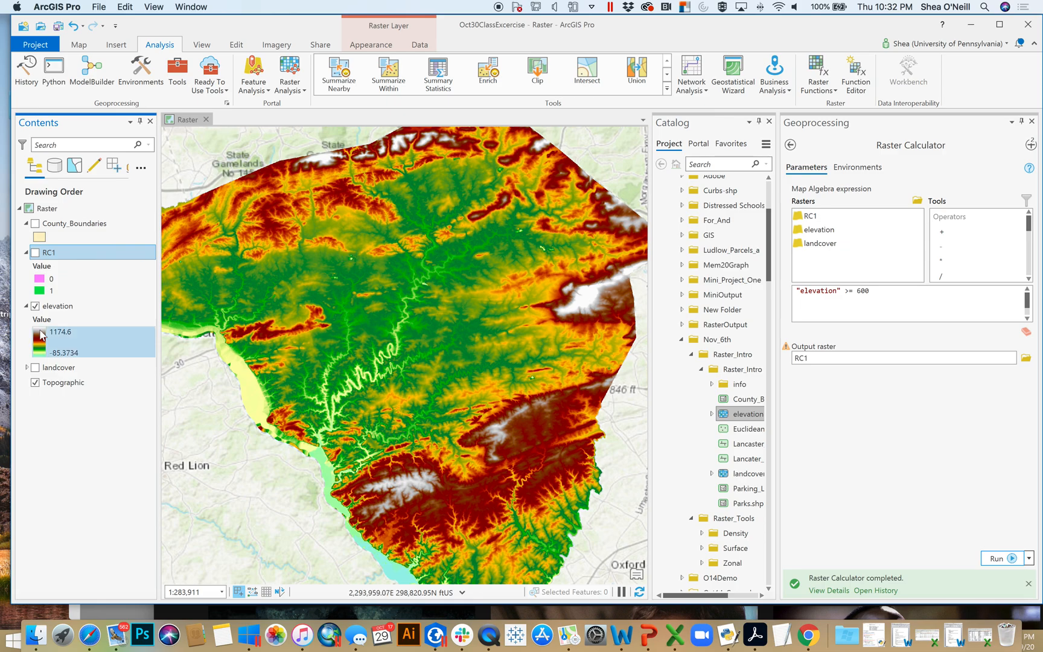
pyautogui.click(35, 306)
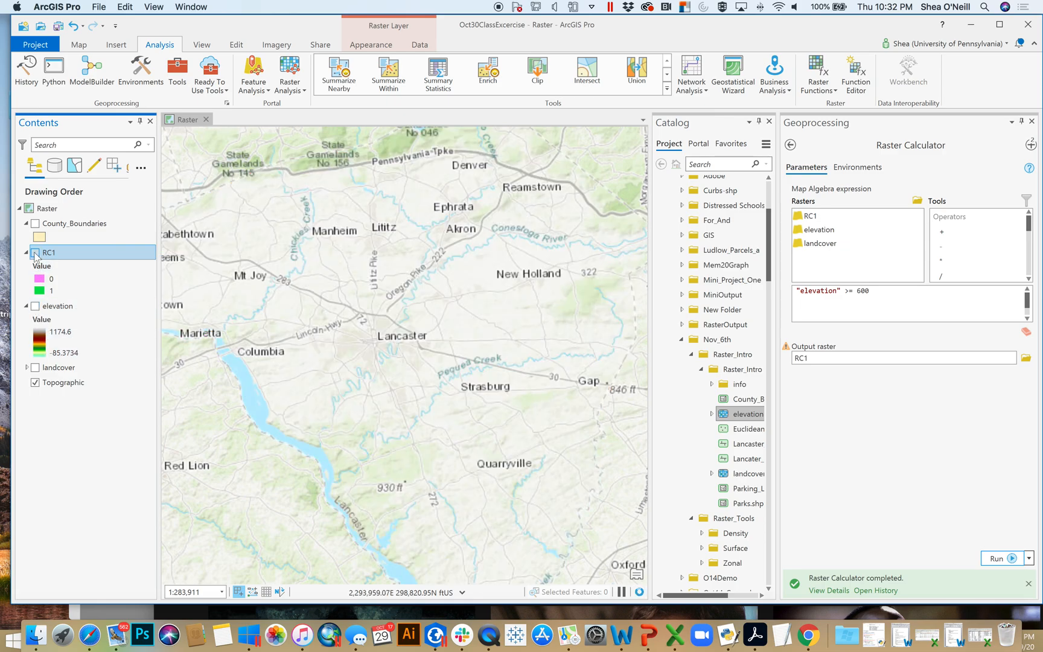
pyautogui.click(51, 281)
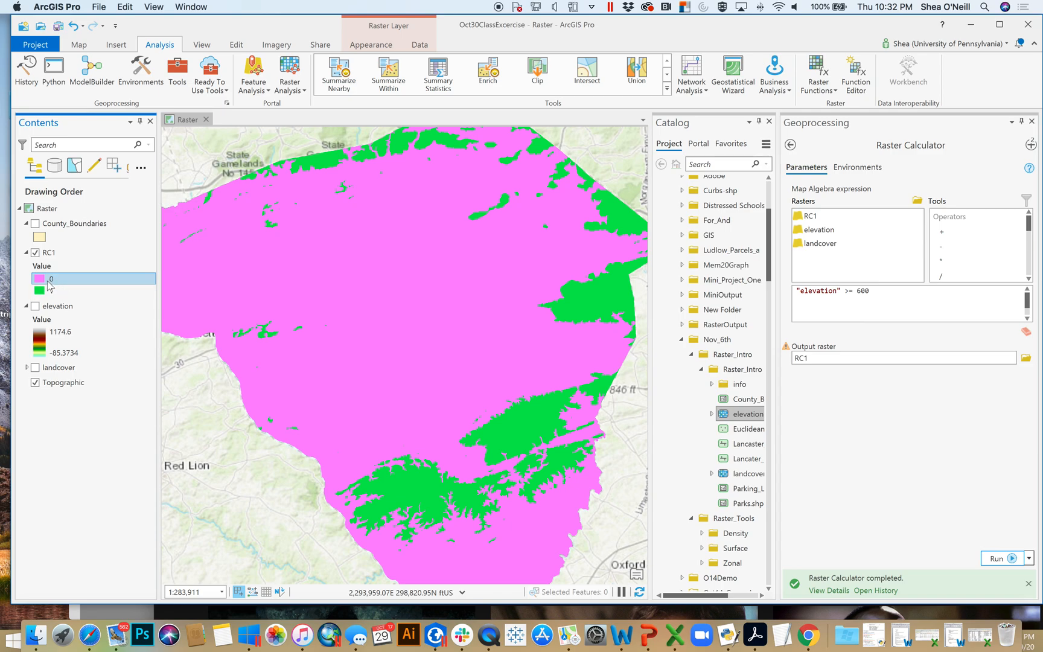
pyautogui.rightClick(54, 279)
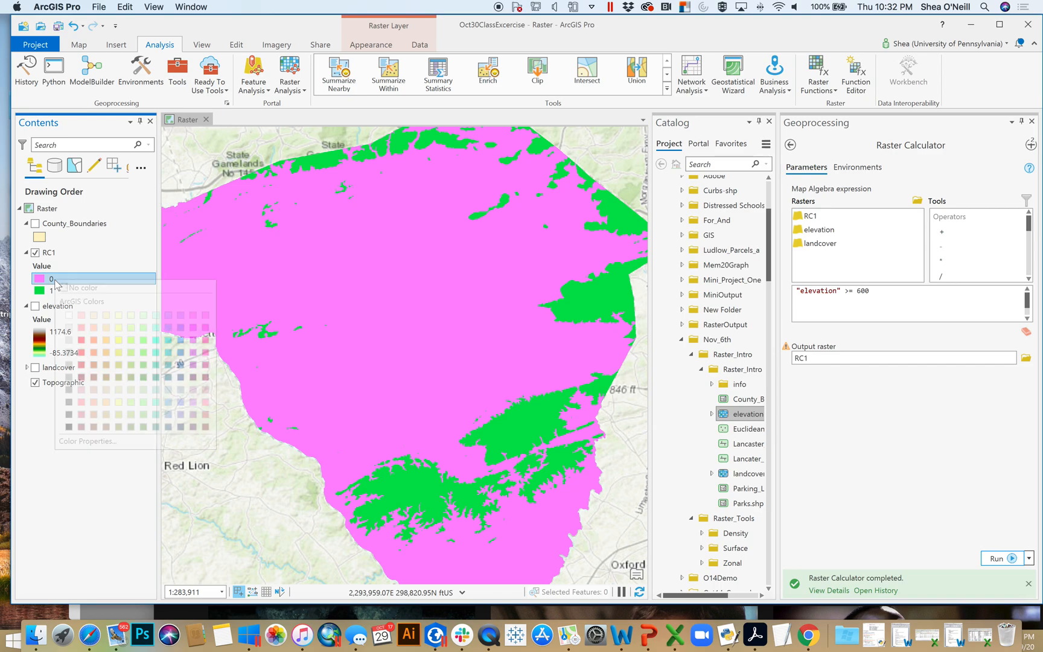
pyautogui.click(69, 263)
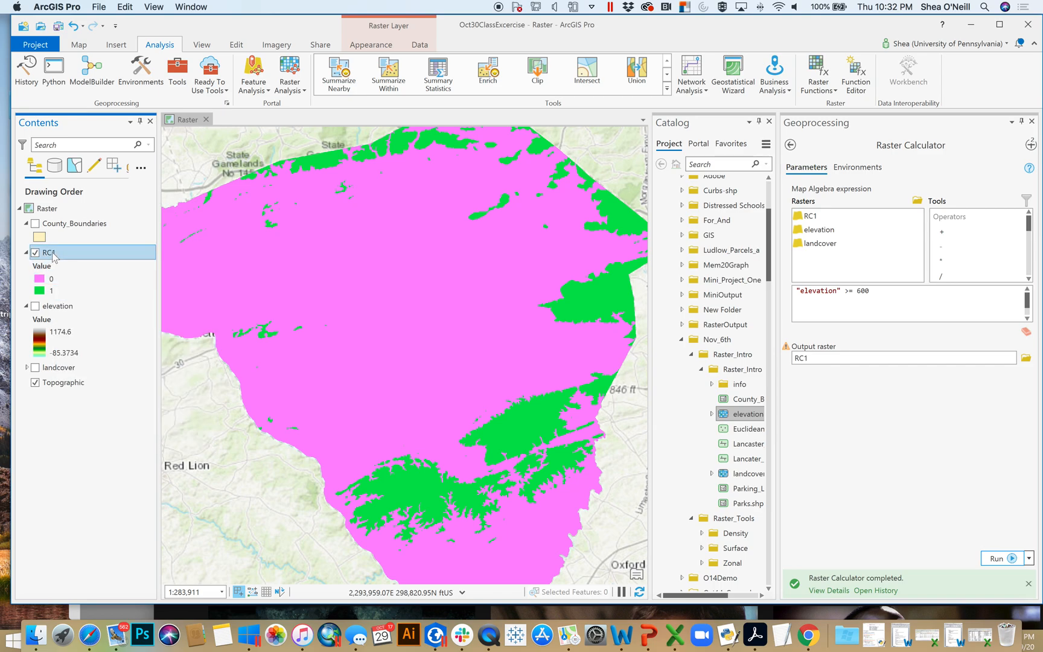
pyautogui.click(52, 280)
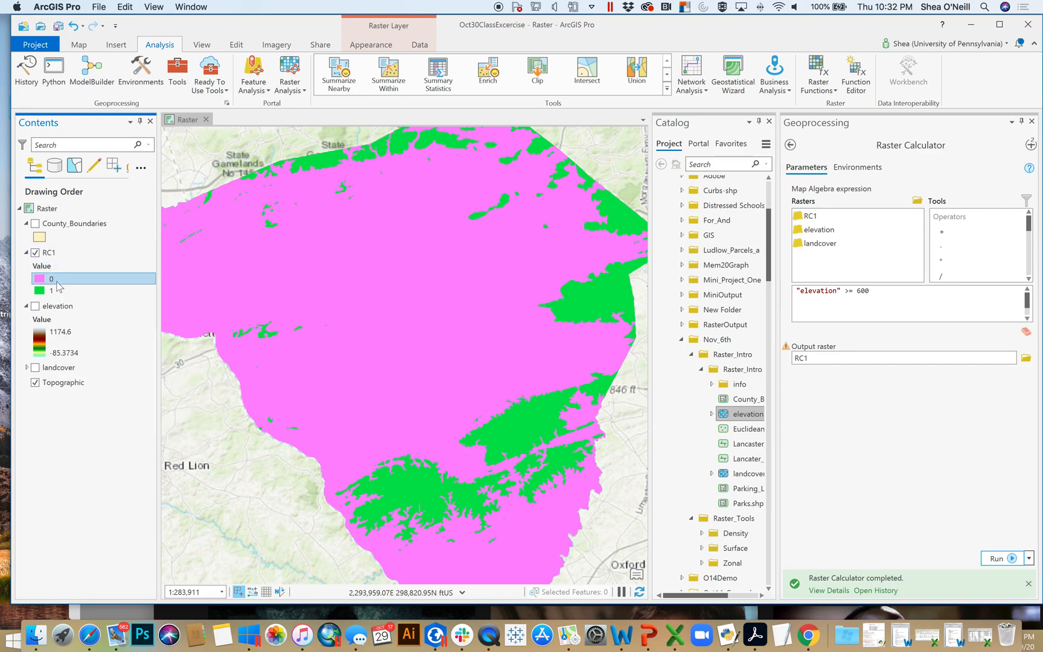
pyautogui.rightClick(52, 256)
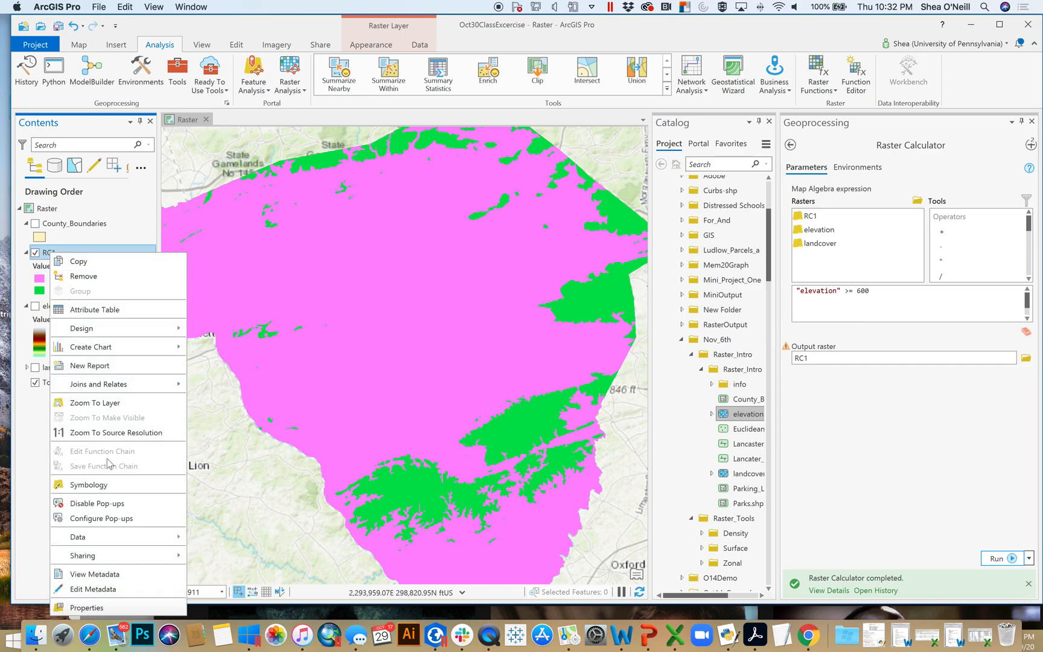
pyautogui.press('Escape')
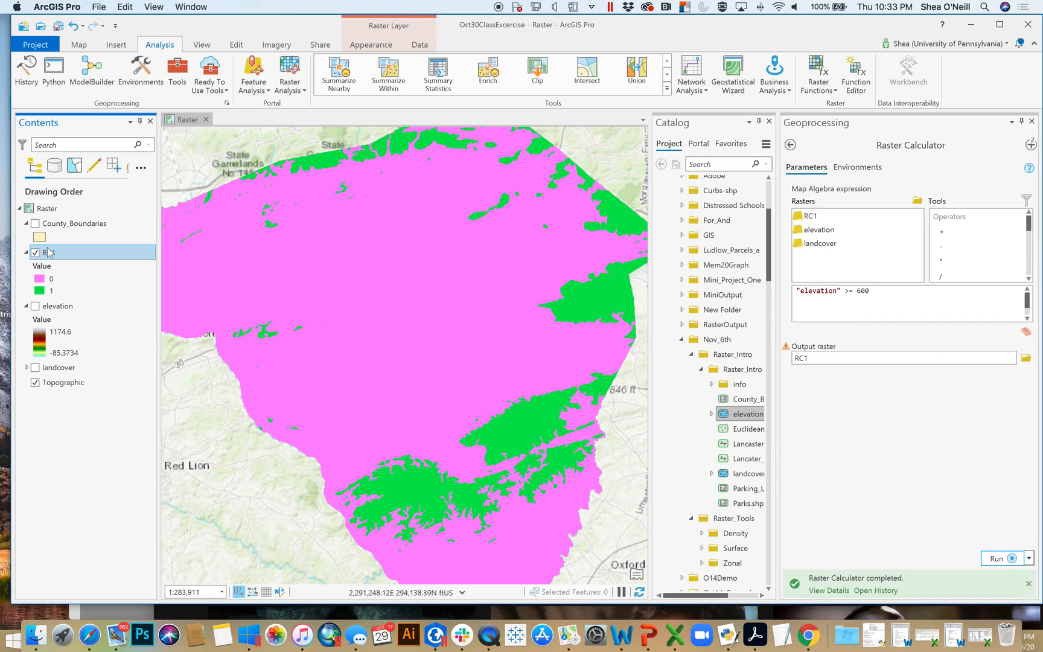
# Open RC1's symbology, widen the pane and label the value 0 class "0 = Not Above 600 Feet".
pyautogui.click(42, 282)
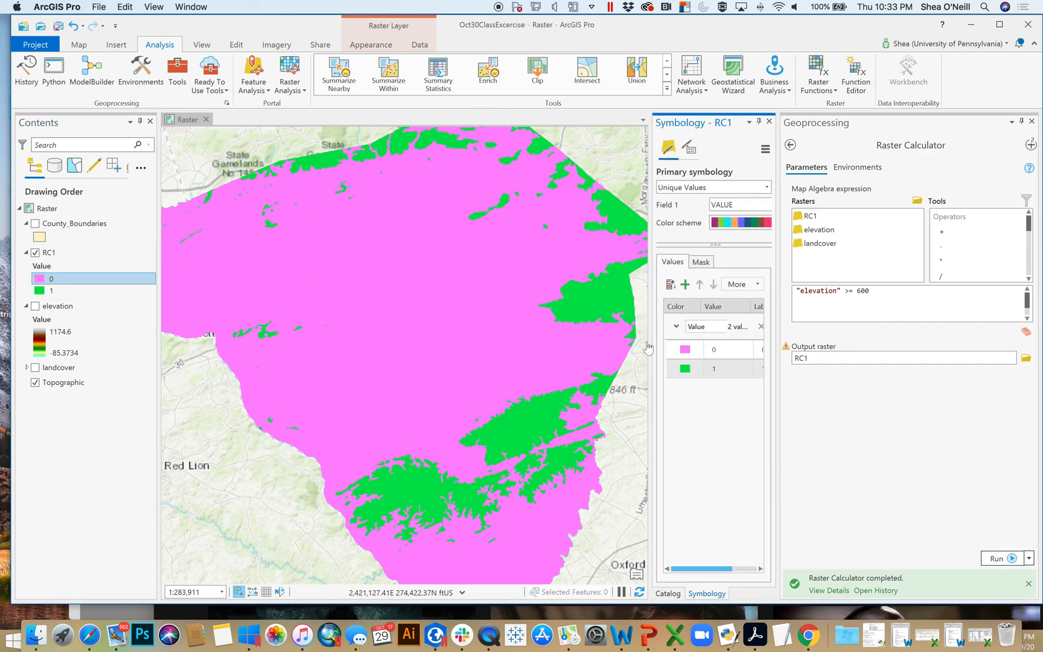
pyautogui.moveTo(634, 336); pyautogui.dragTo(568, 332)
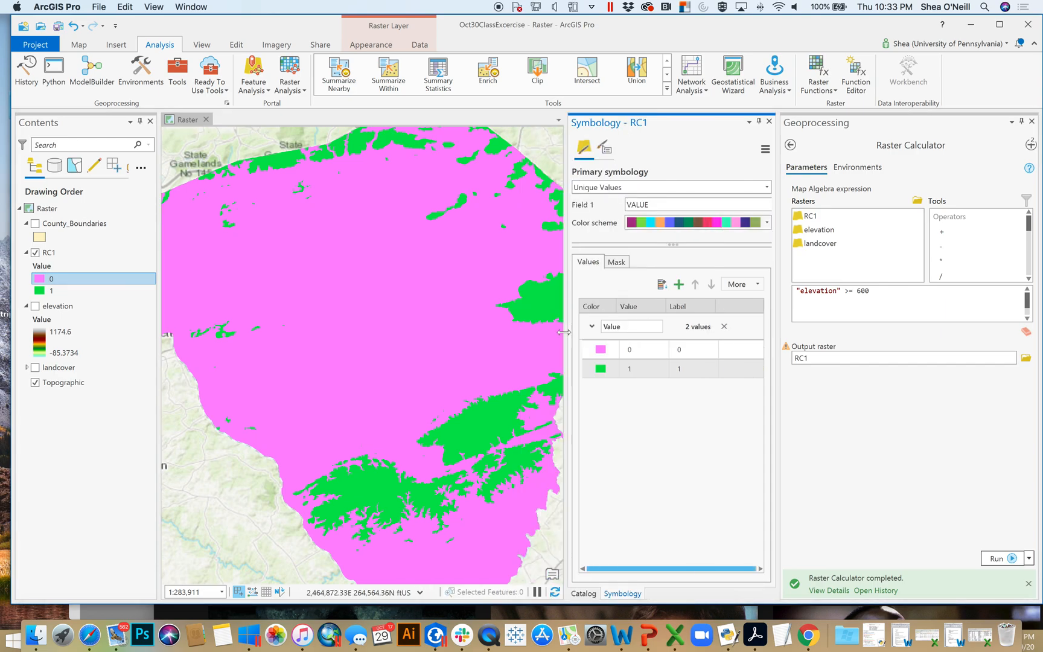
pyautogui.click(697, 352)
pyautogui.click(699, 353)
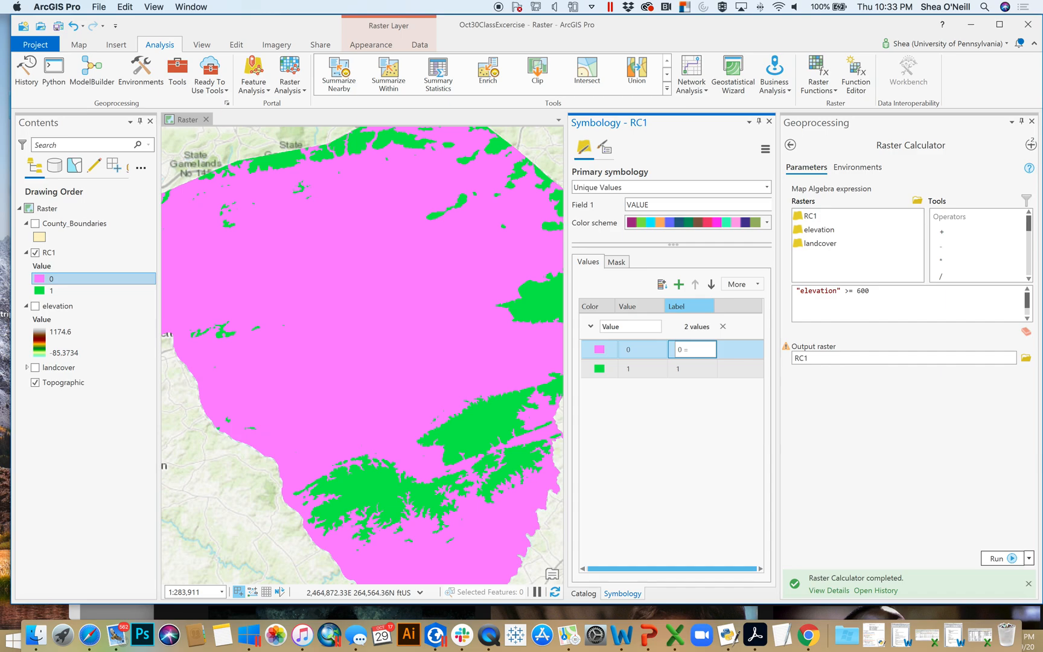
pyautogui.write('= Not Above 600 Feet')
pyautogui.click(690, 369)
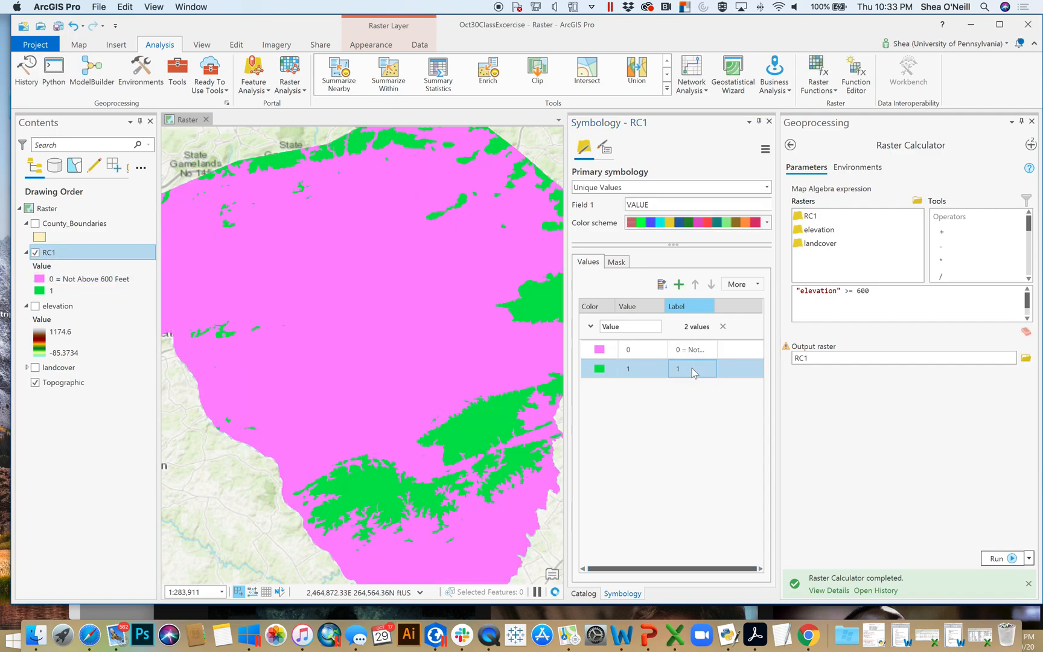
# Label RC1's value 1 class "1 = Above 600 Feet".
pyautogui.click(691, 369)
pyautogui.click(706, 371)
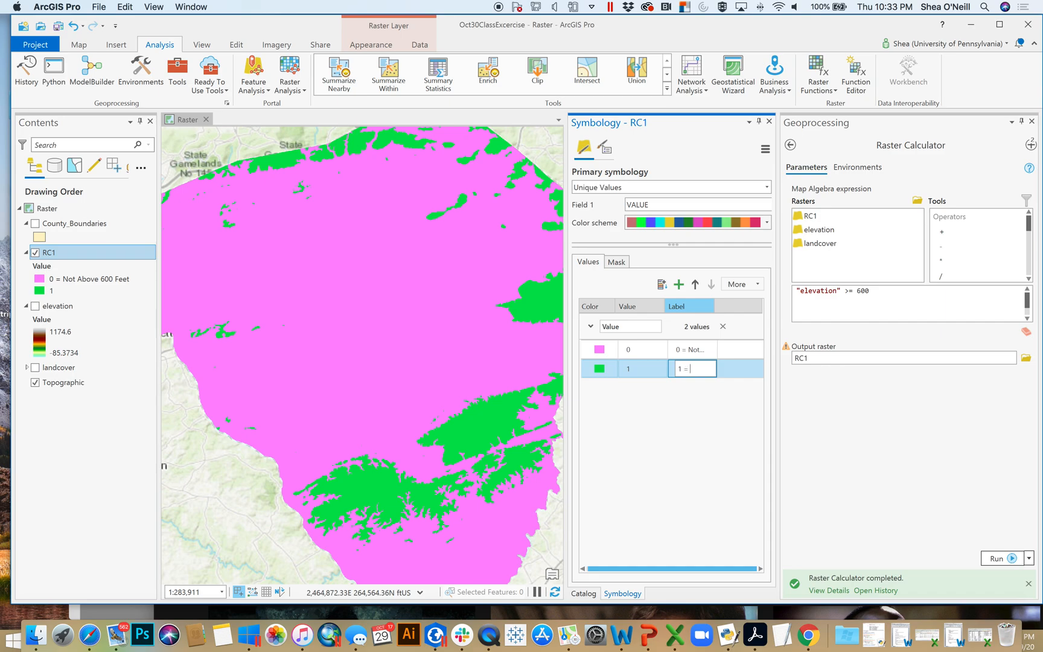
pyautogui.write('= Above 600 Feet')
pyautogui.press('Return')
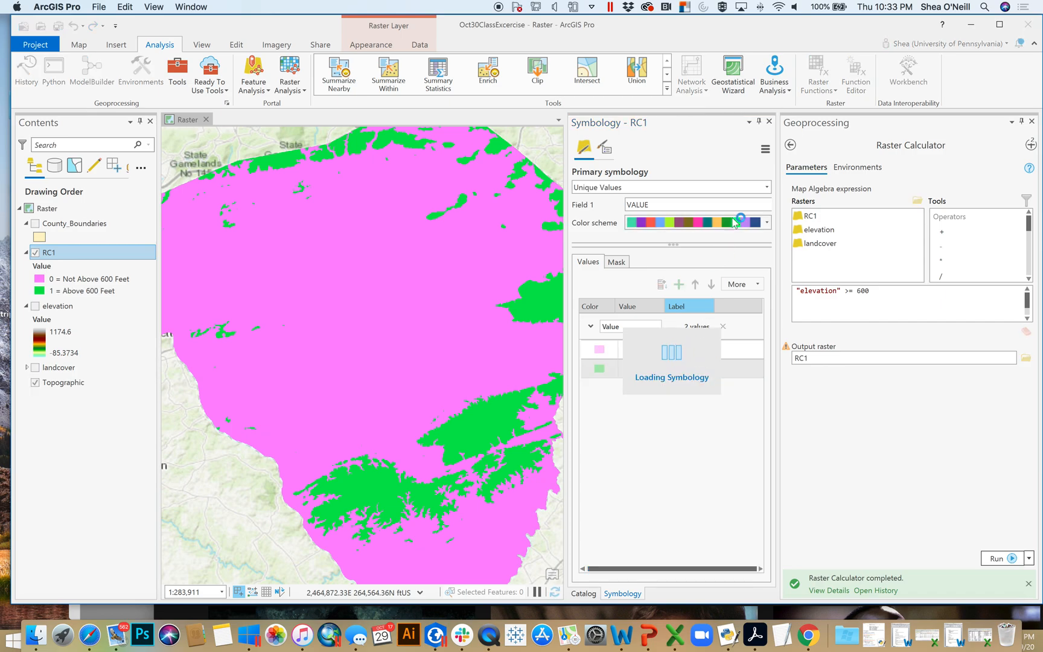
# Display landcover instead of RC1, expand its legend, and replace the map algebra expression with "landcover" == 3.
pyautogui.click(35, 253)
pyautogui.click(35, 367)
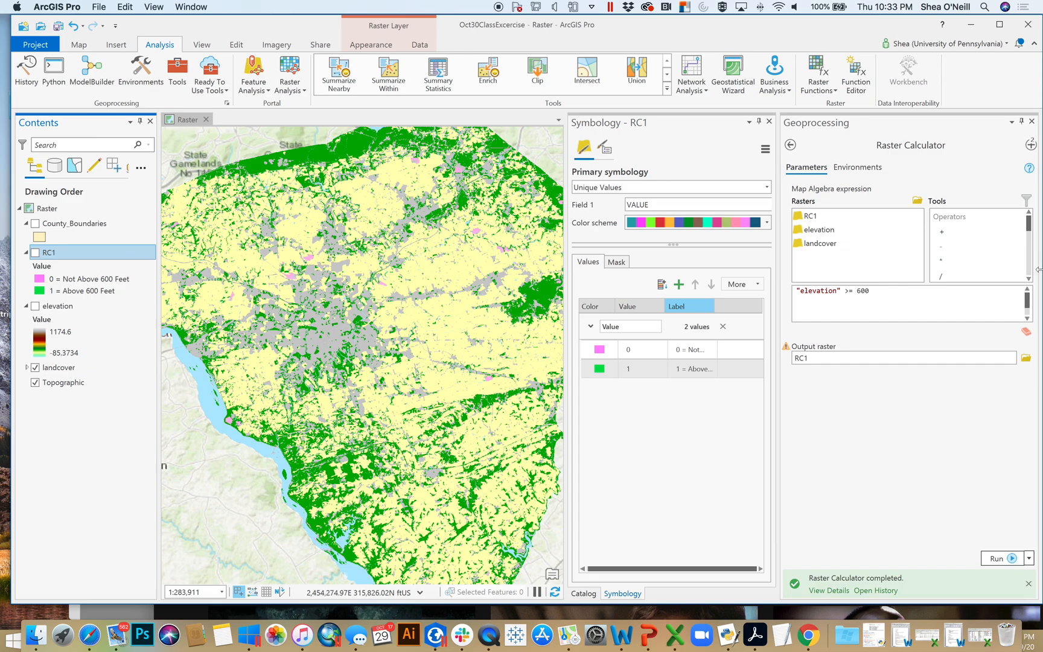
pyautogui.moveTo(911, 293); pyautogui.dragTo(761, 281)
pyautogui.press('BackSpace')
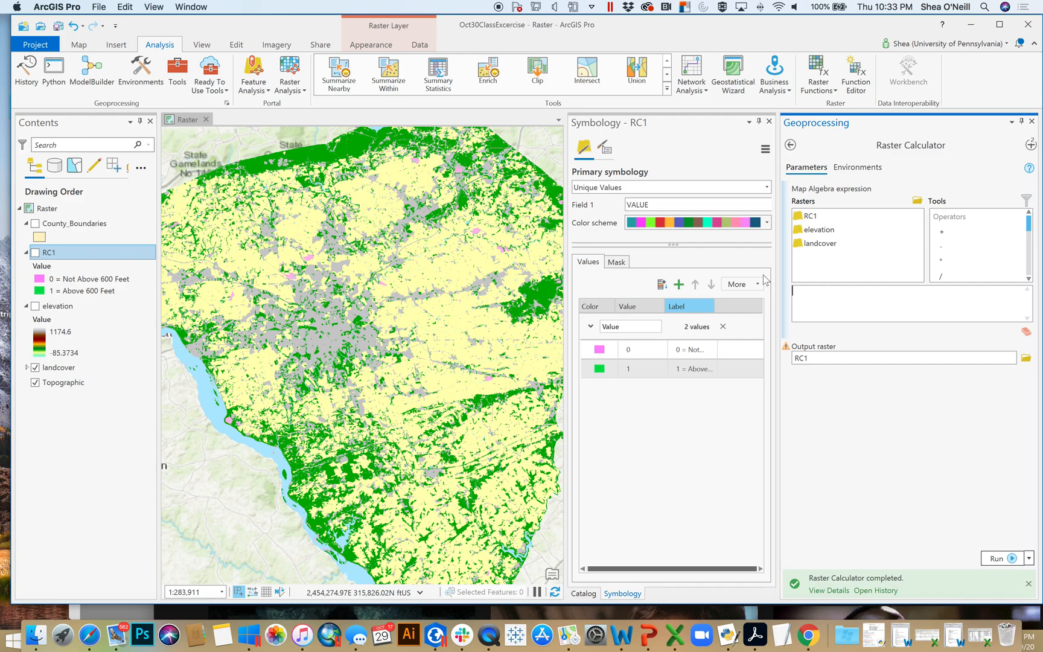
pyautogui.doubleClick(820, 243)
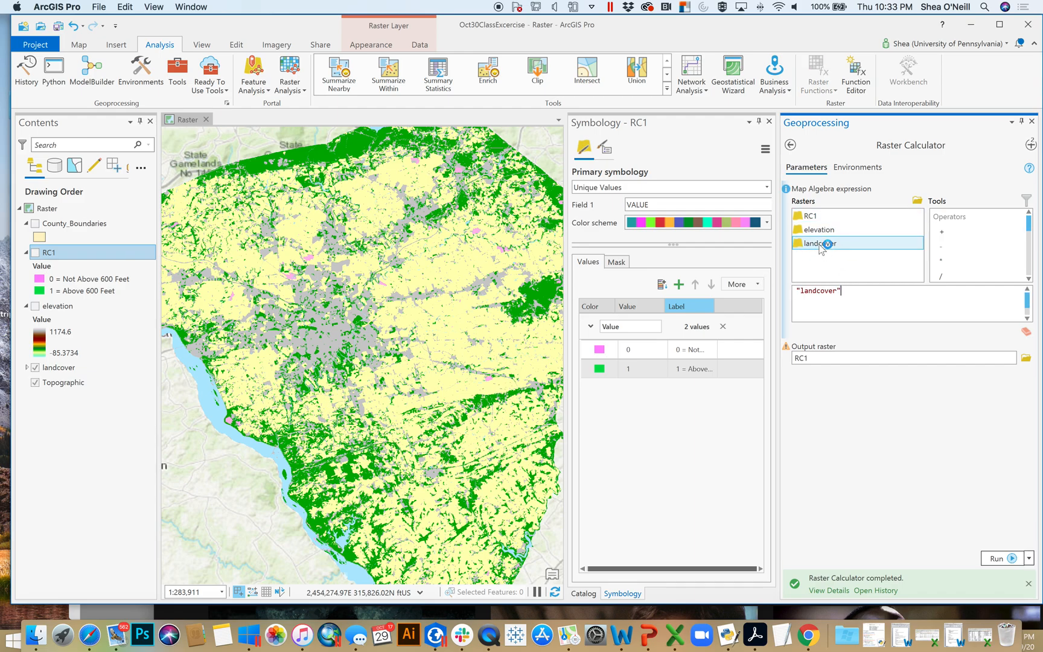
pyautogui.scroll(-1, 966, 257)
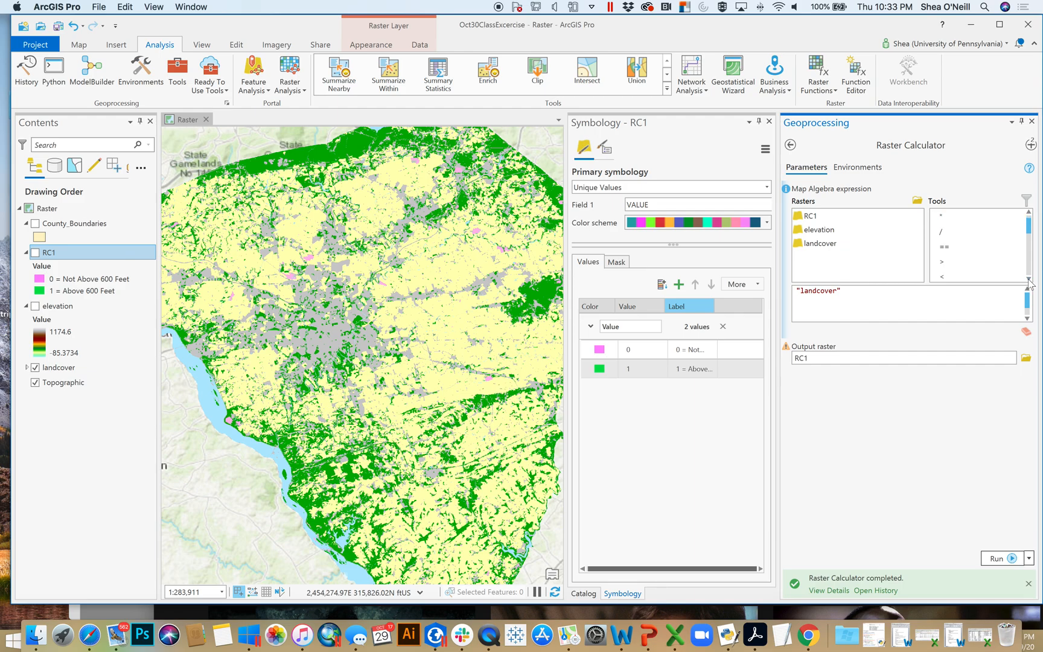
pyautogui.doubleClick(948, 247)
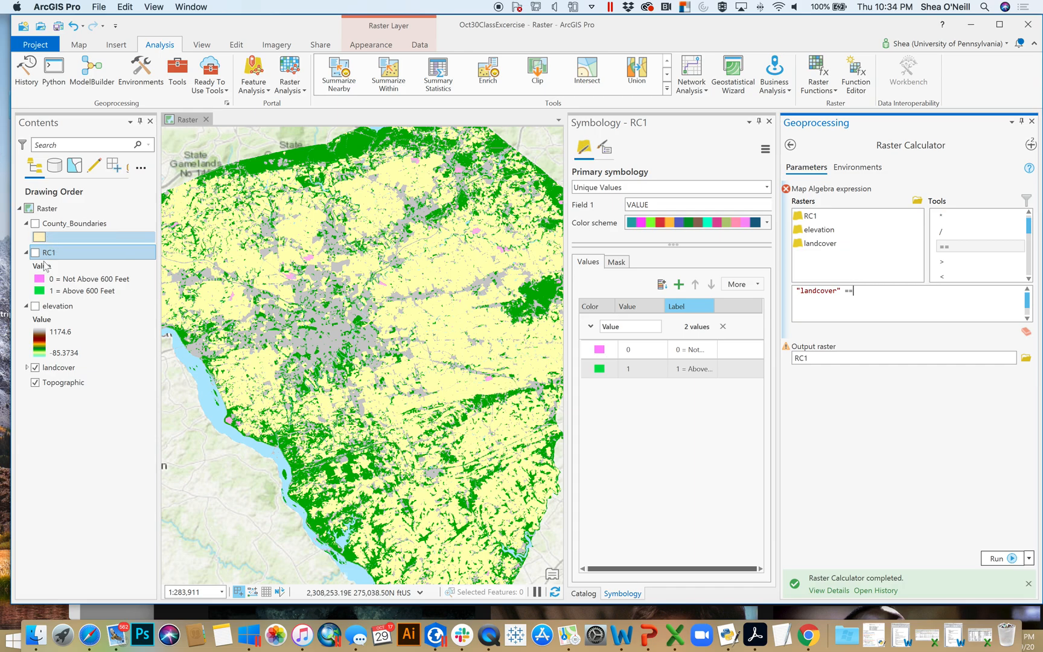
pyautogui.click(26, 367)
pyautogui.click(27, 368)
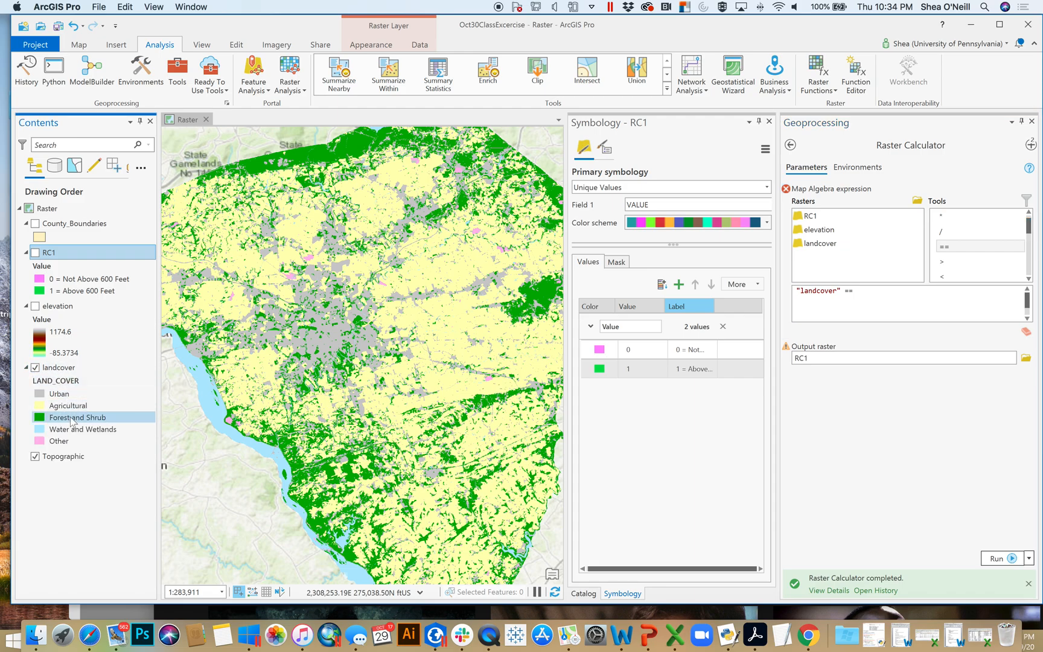
pyautogui.click(884, 300)
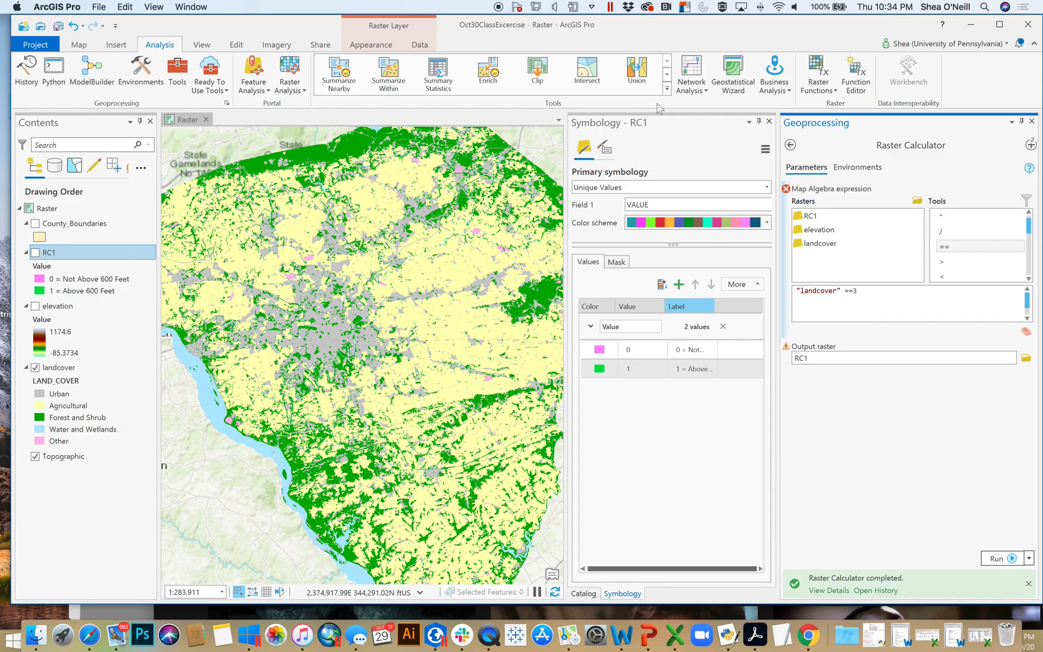
pyautogui.write('3')
# Save the output raster as RC2 in the RasterOutput folder, run Raster Calculator, and hide the landcover layer.
pyautogui.click(818, 357)
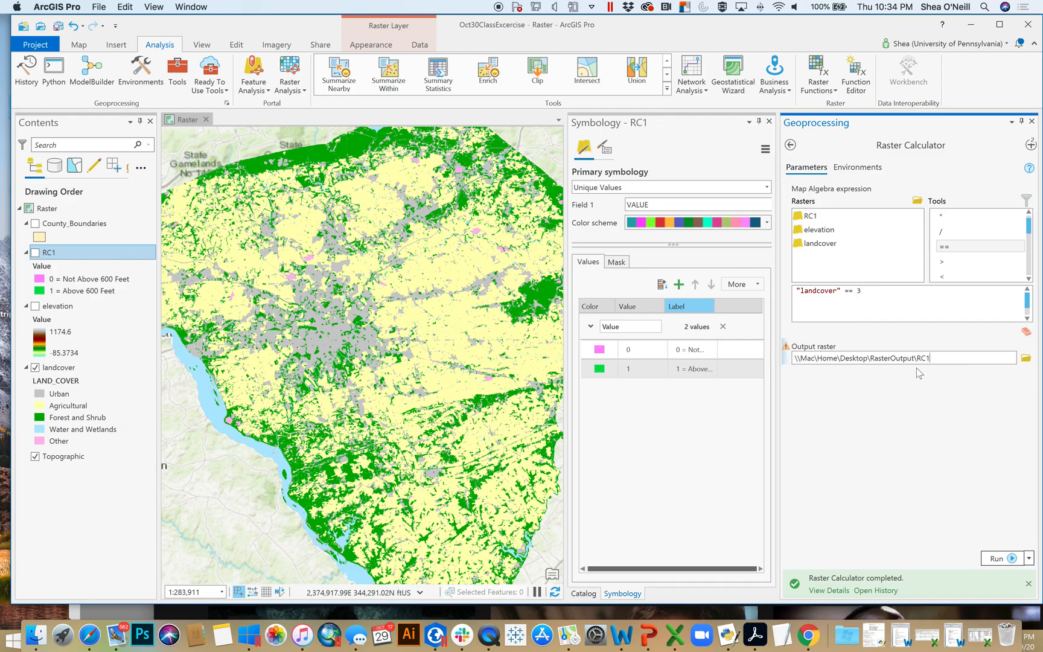
pyautogui.write('2')
pyautogui.click(1003, 559)
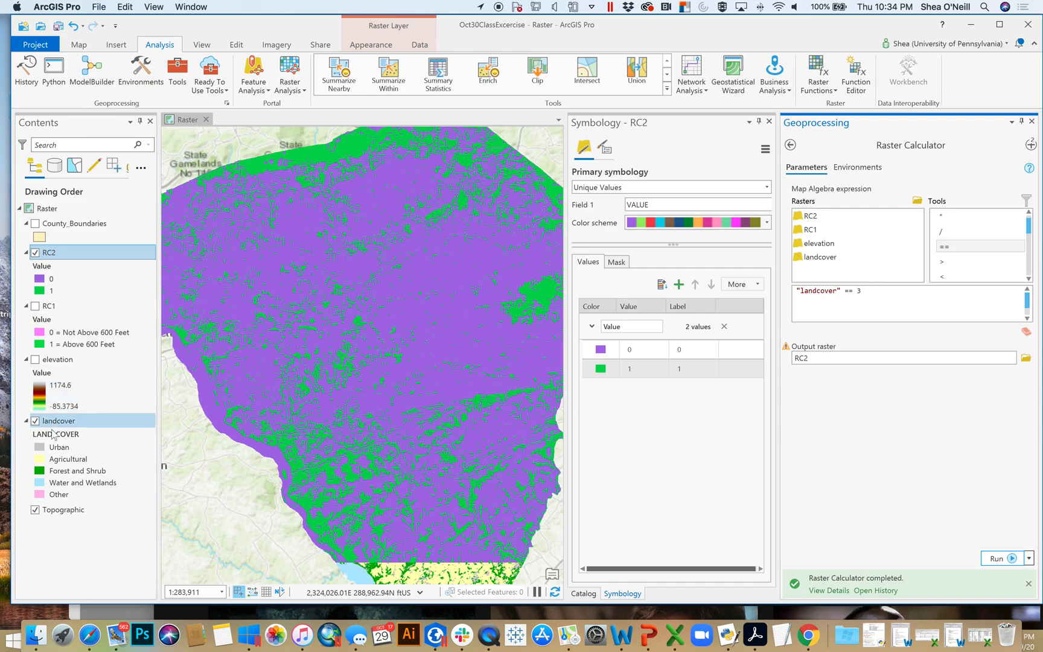
pyautogui.click(35, 421)
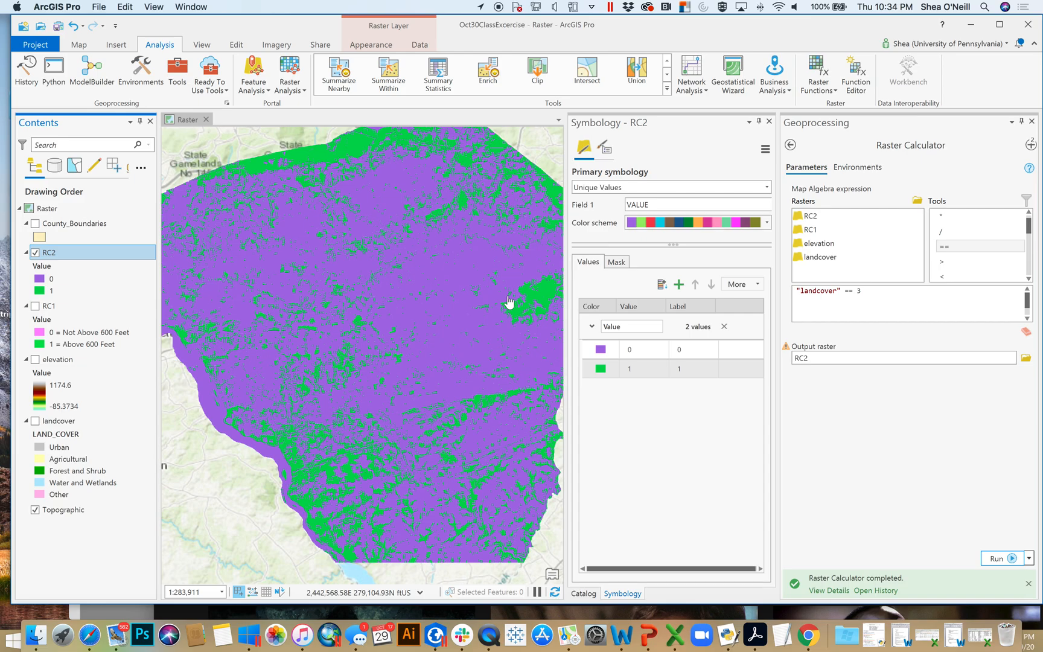
# Replace the map algebra expression with the sum "RC1" + "RC2".
pyautogui.moveTo(895, 309); pyautogui.dragTo(752, 279)
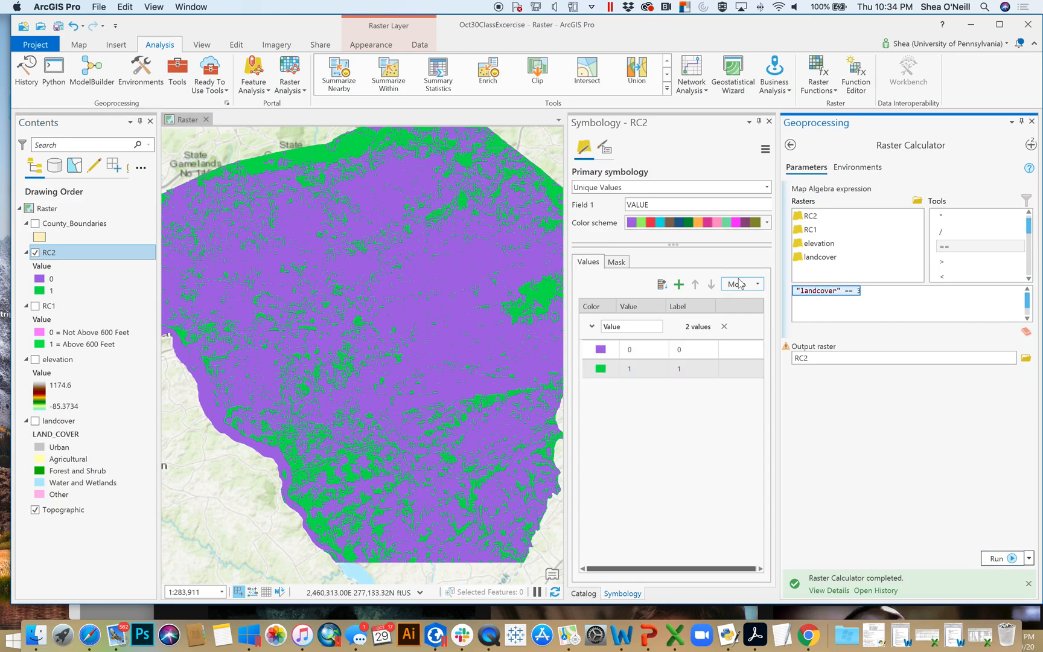
pyautogui.press('BackSpace')
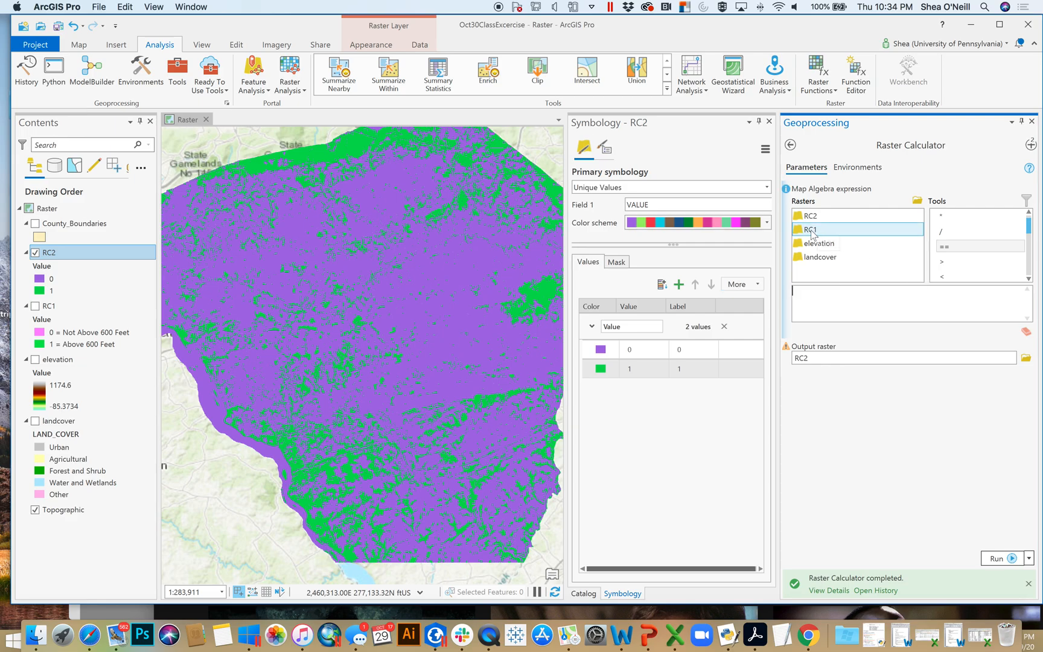
pyautogui.doubleClick(814, 235)
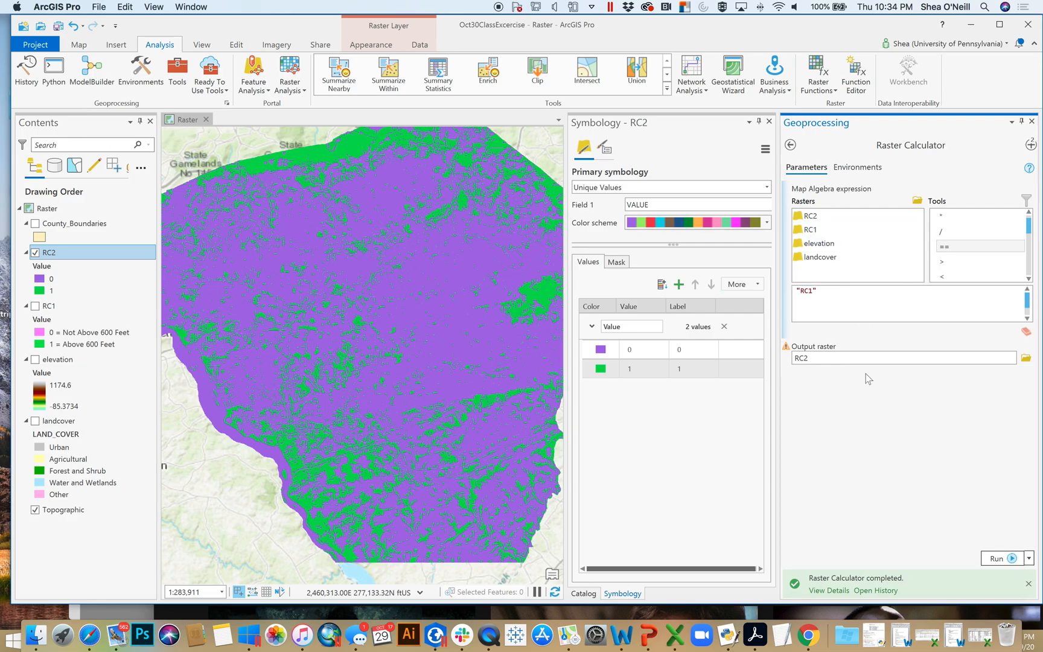
pyautogui.click(807, 217)
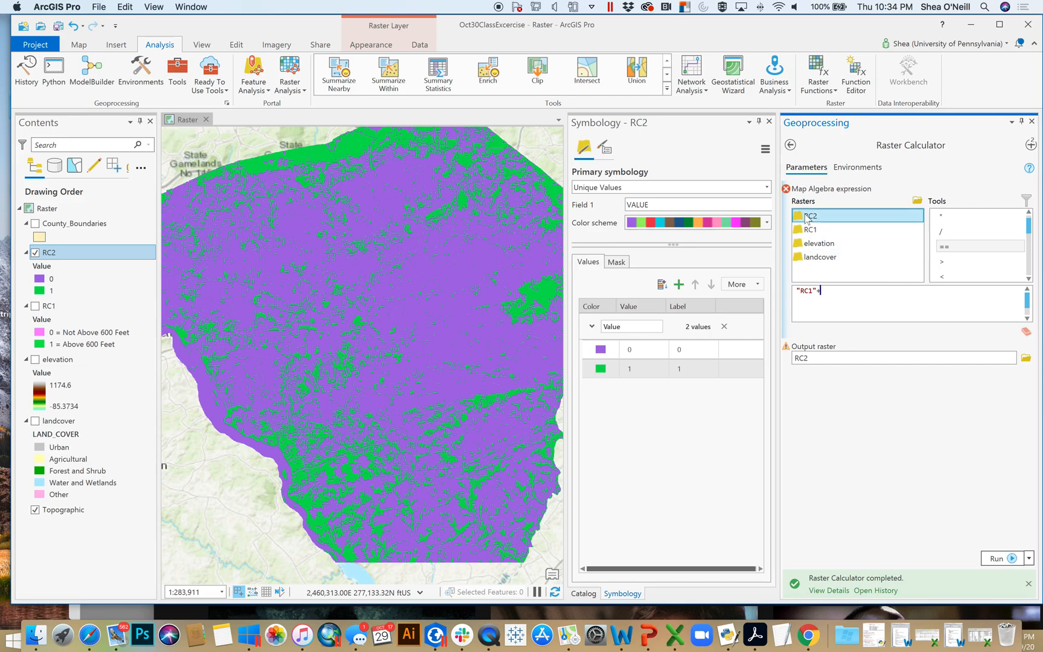
pyautogui.doubleClick(811, 216)
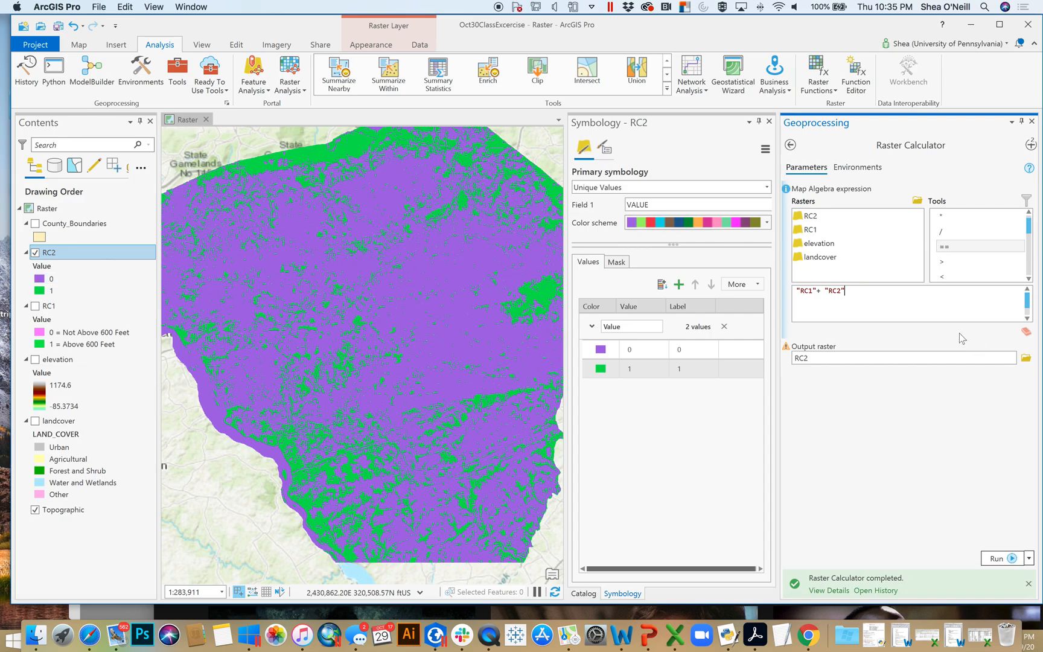
# Save the output raster as RC3 in the RasterOutput folder, run Raster Calculator, and hide RC2.
pyautogui.click(838, 360)
pyautogui.press('BackSpace')
pyautogui.write('3')
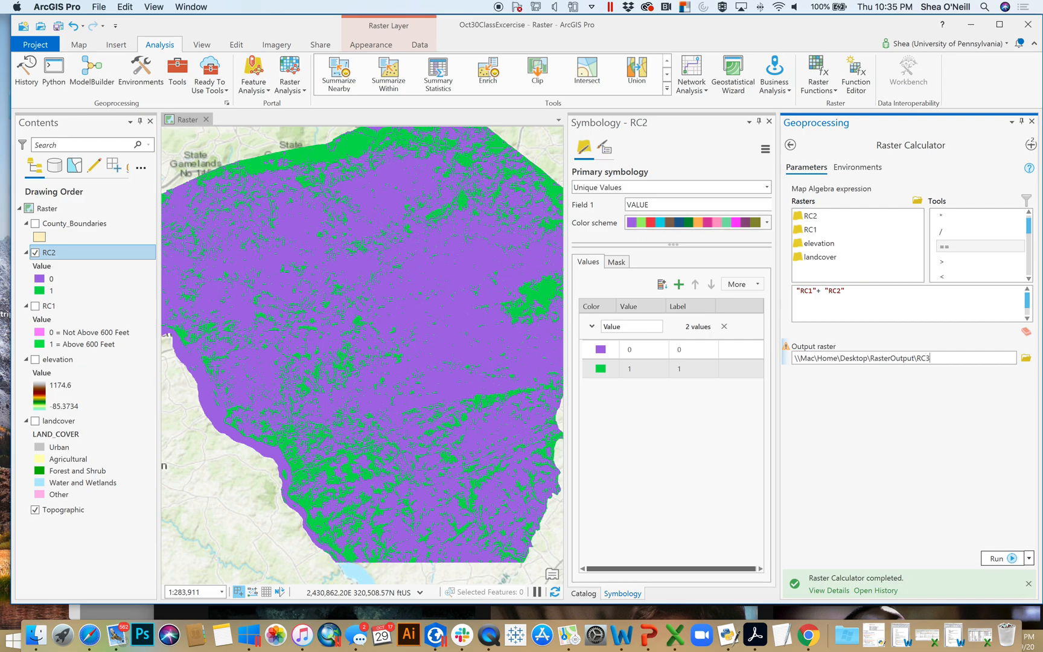
pyautogui.click(1002, 558)
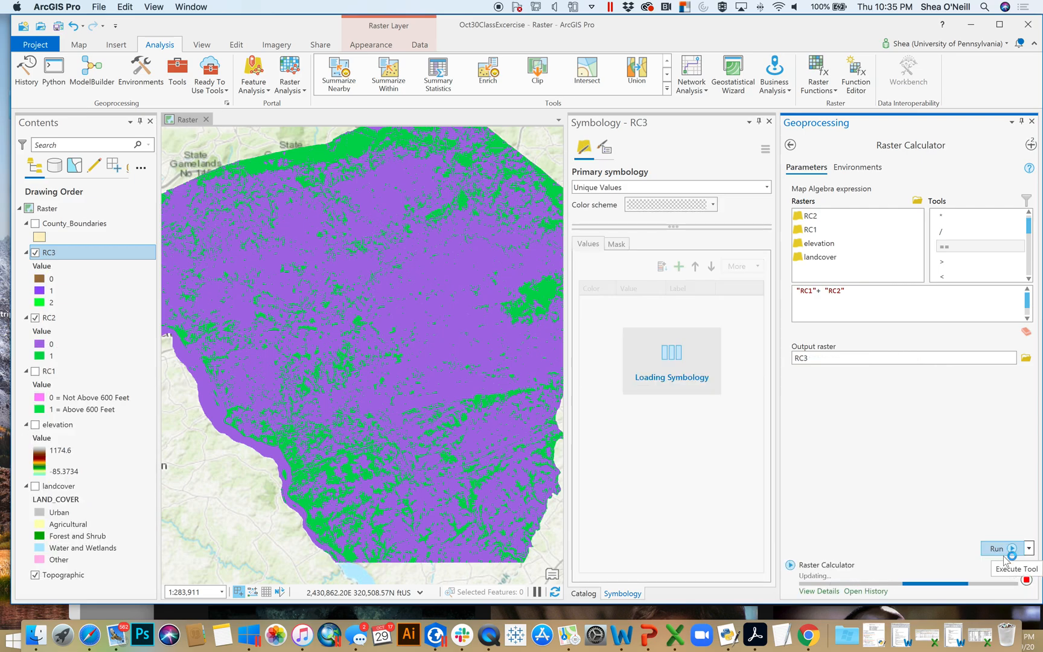
pyautogui.click(35, 317)
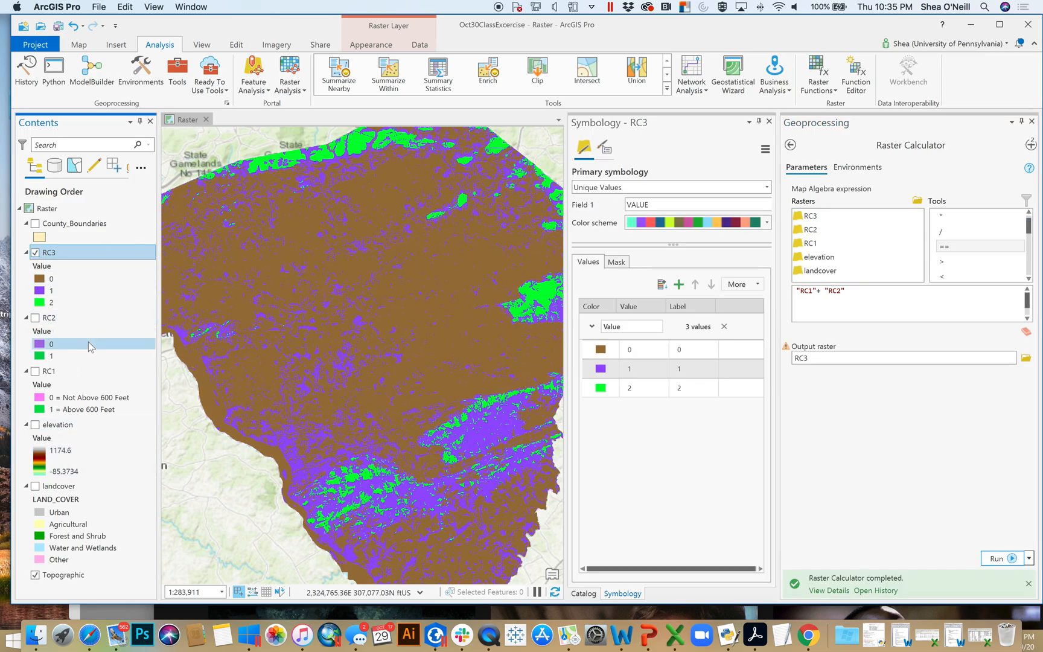
# Recolor RC3's classes with pale green for value 0, bright green for 1 and dark green for 2.
pyautogui.click(40, 278)
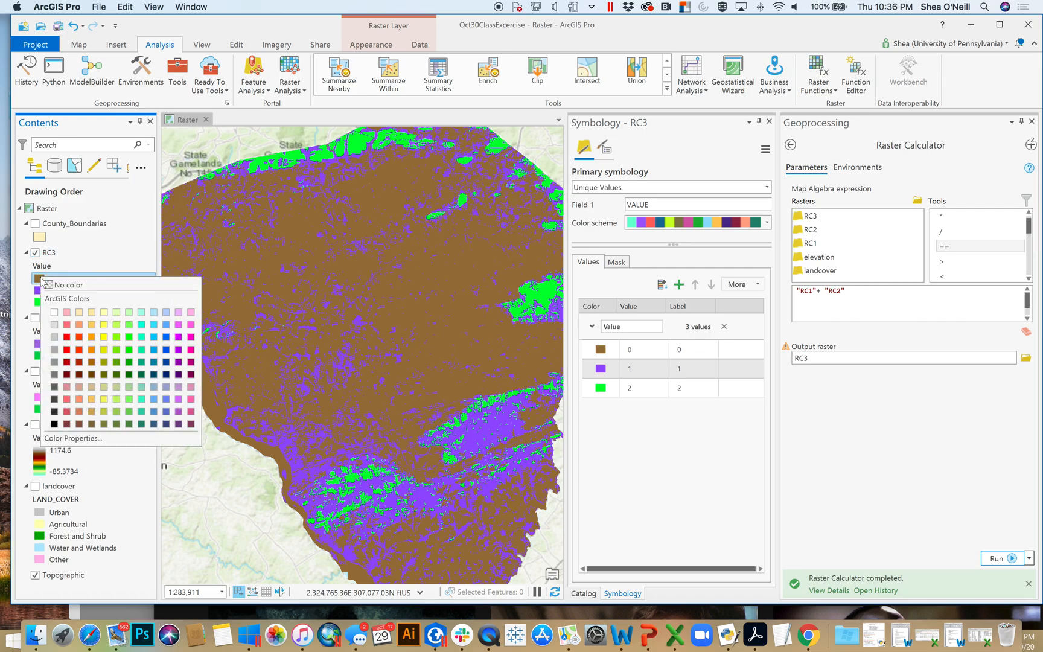
pyautogui.click(117, 312)
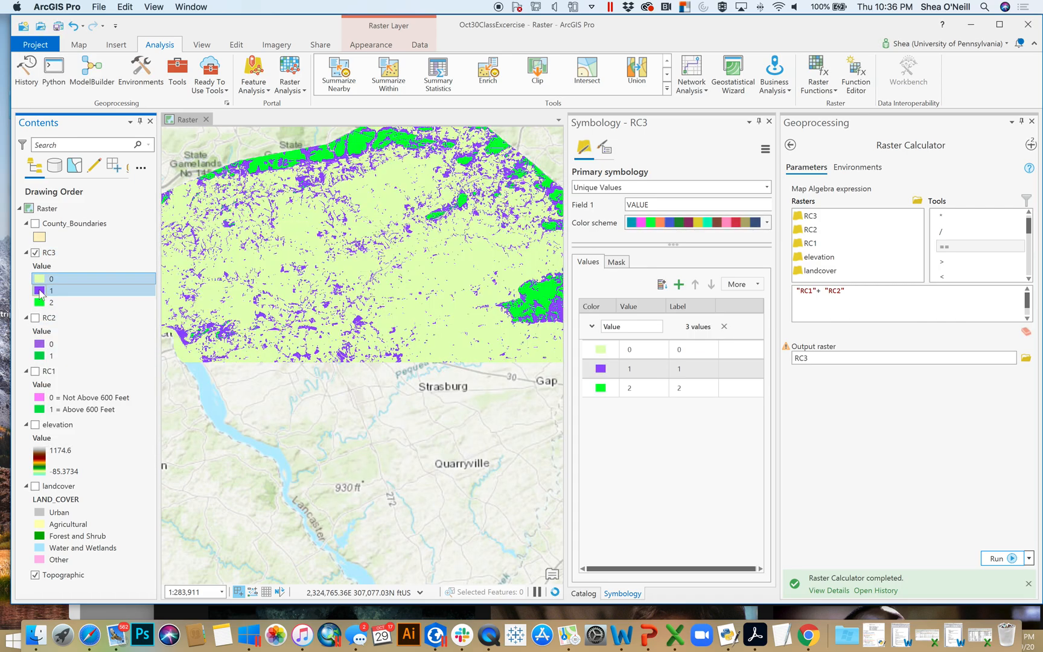
pyautogui.click(40, 290)
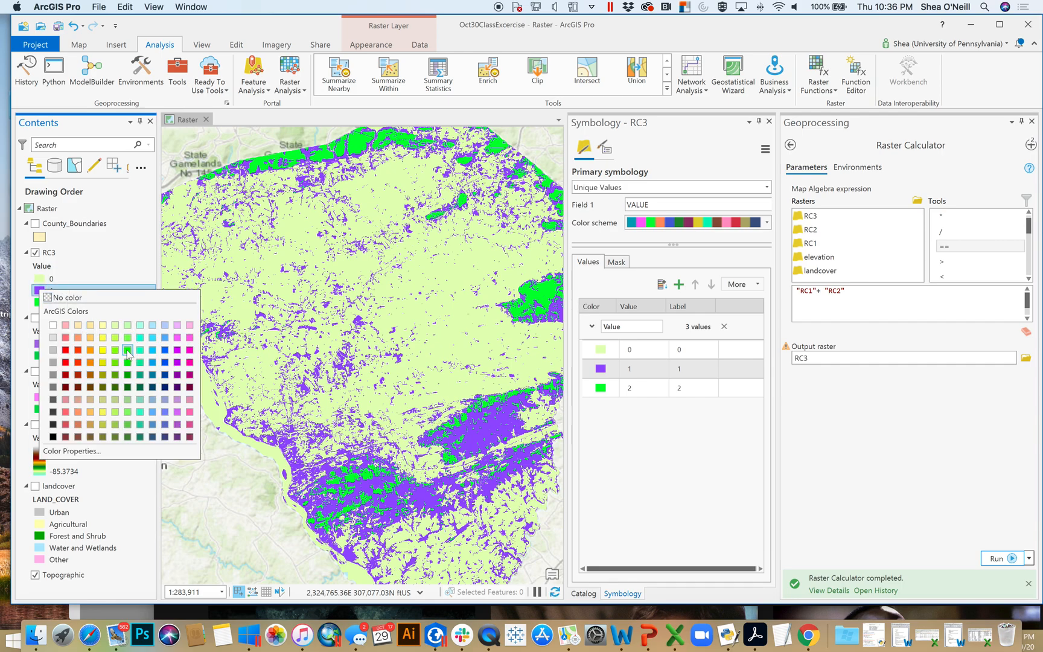
pyautogui.click(116, 350)
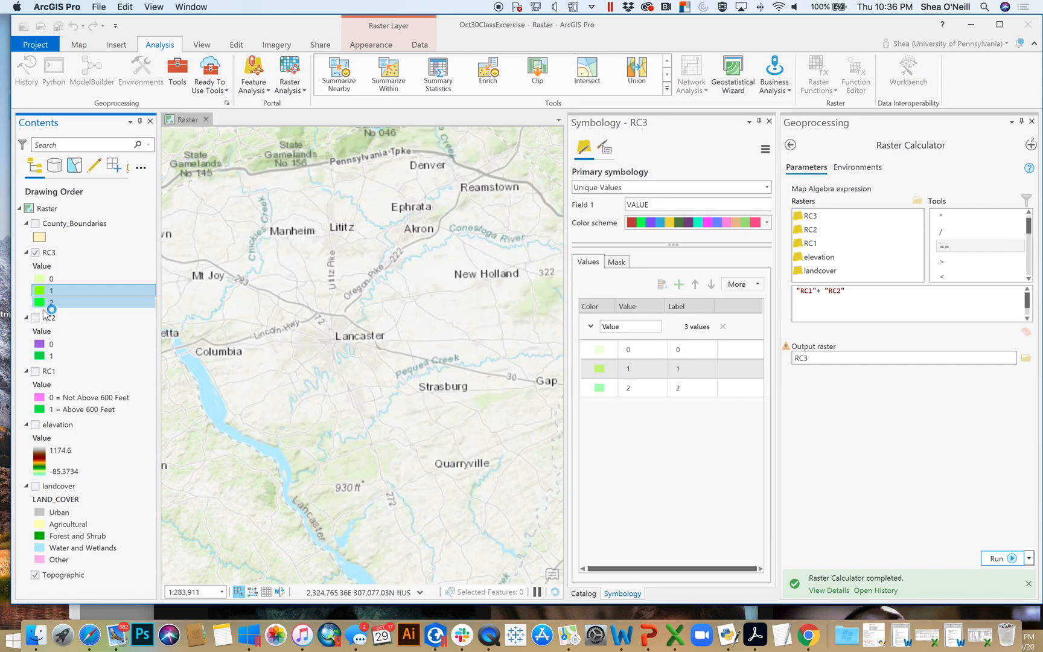
pyautogui.click(39, 303)
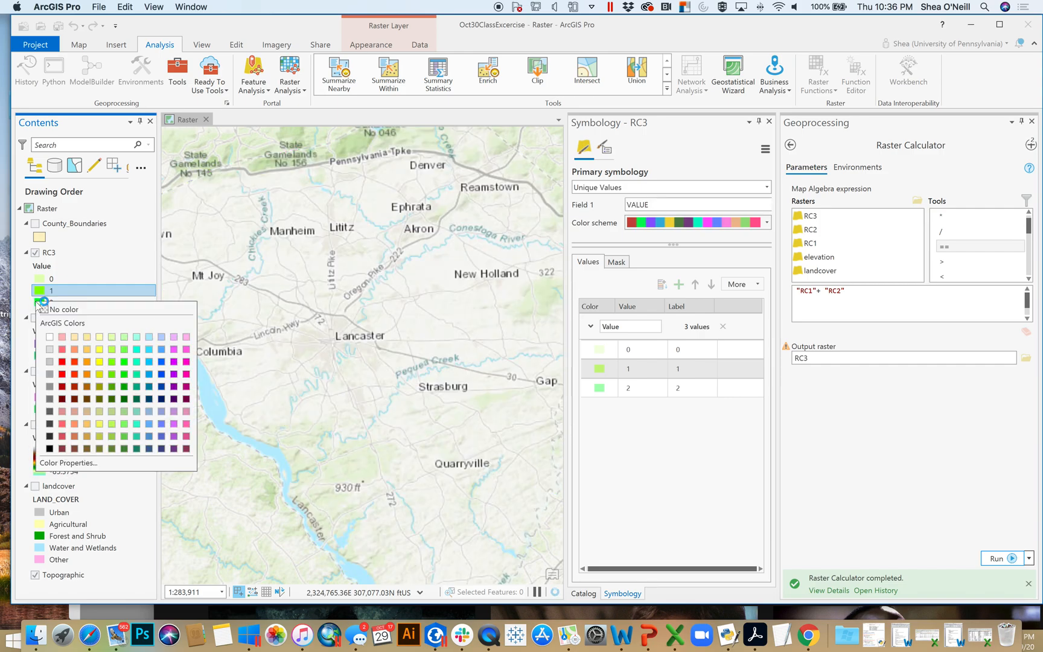
pyautogui.click(124, 388)
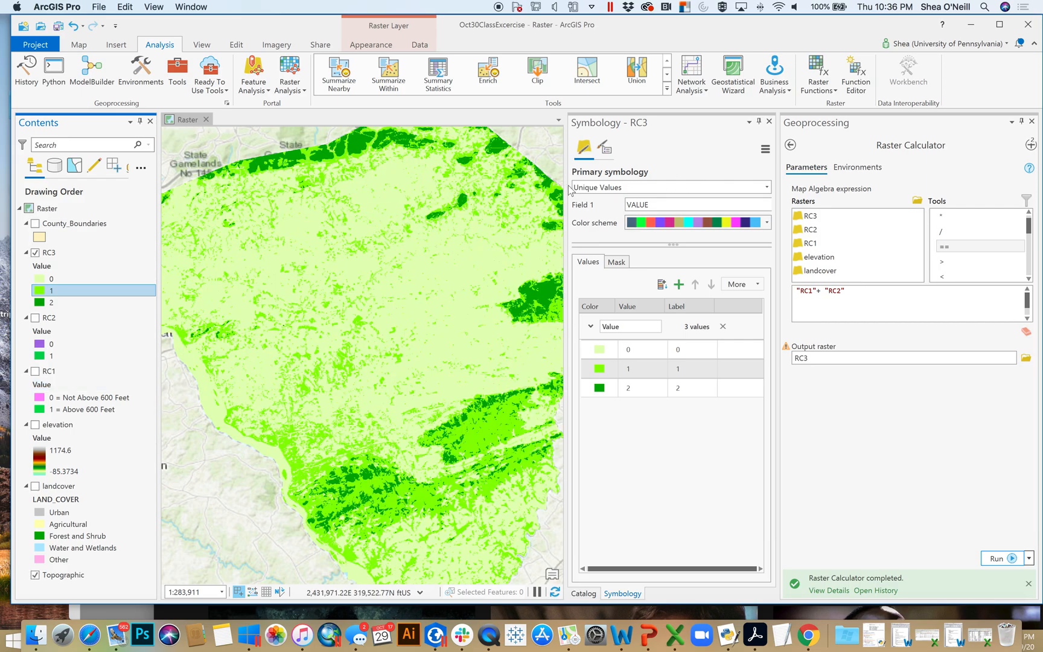
# Narrow the Symbology pane to enlarge the map, and display the elevation layer instead of RC3.
pyautogui.moveTo(566, 186); pyautogui.dragTo(625, 186)
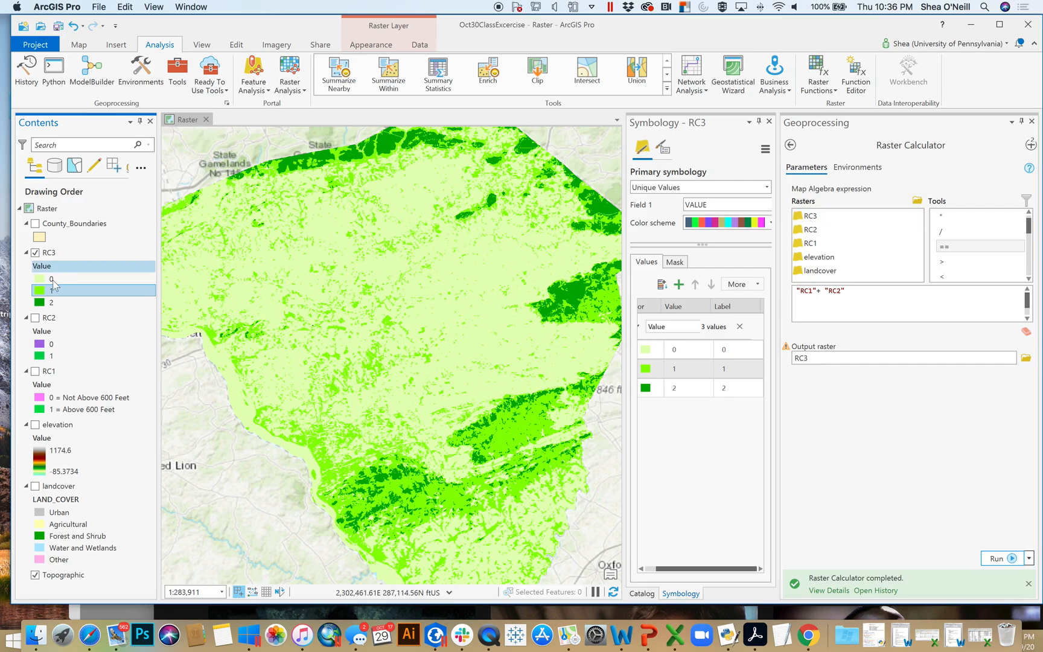
pyautogui.click(35, 253)
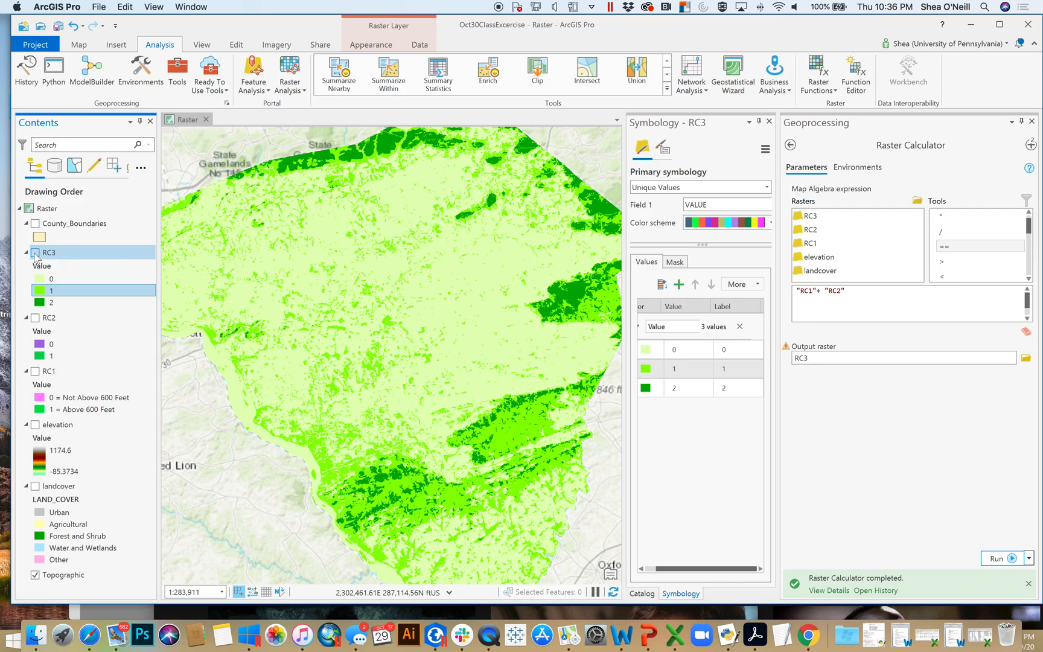
pyautogui.click(35, 425)
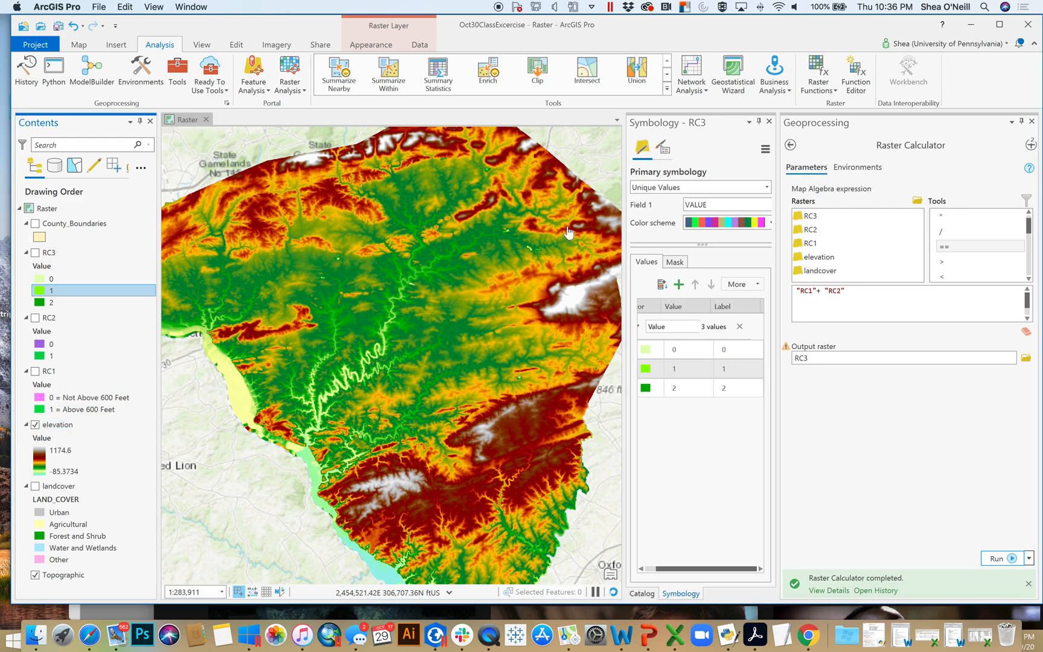
# Replace the map algebra expression with the parenthesized condition ("elevation" >=600).
pyautogui.click(864, 303)
pyautogui.hotkey('ctrl', 'a')
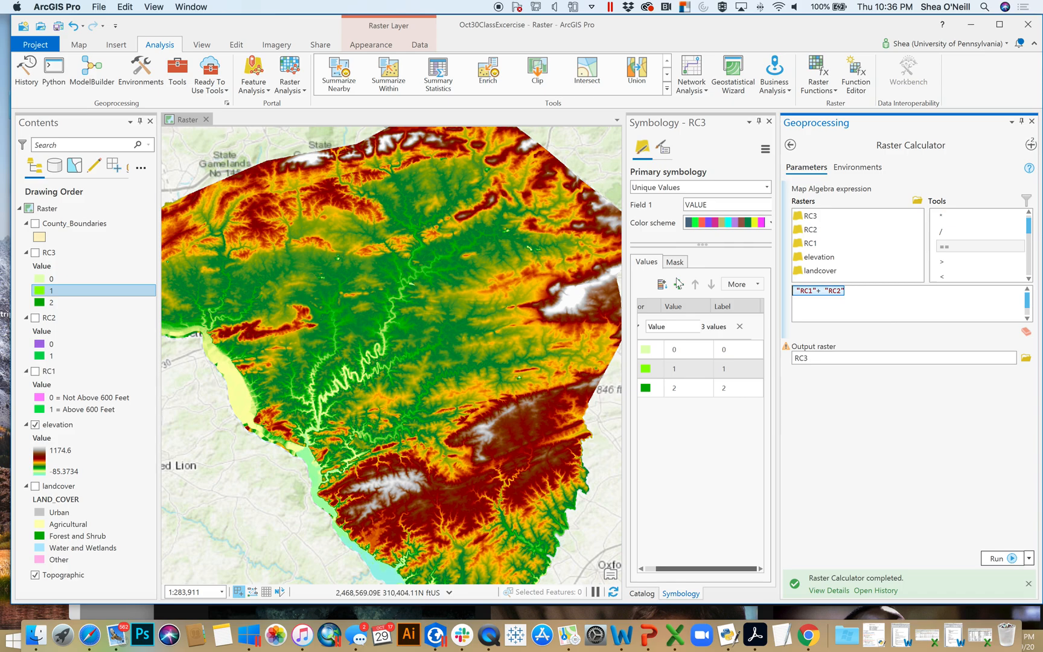
pyautogui.press('BackSpace')
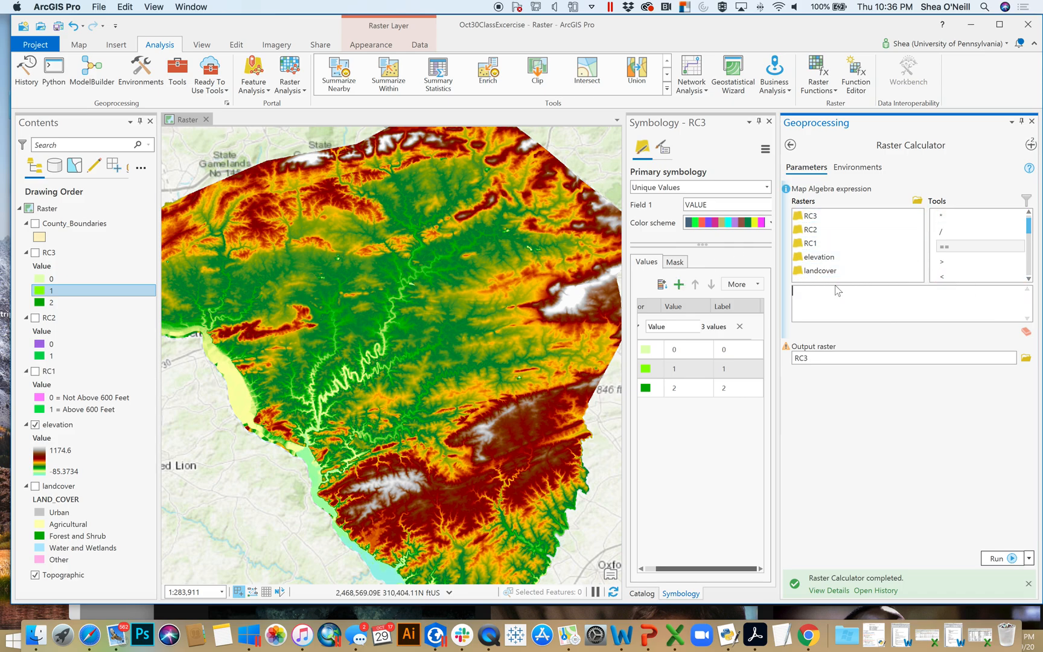
pyautogui.write('(')
pyautogui.click(822, 262)
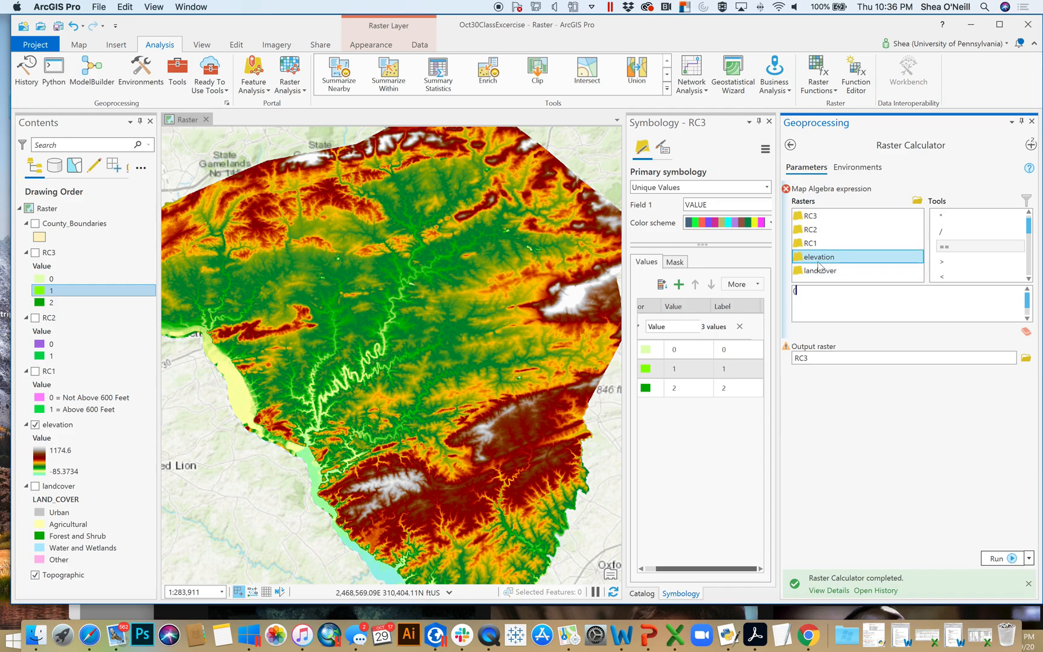
pyautogui.doubleClick(821, 258)
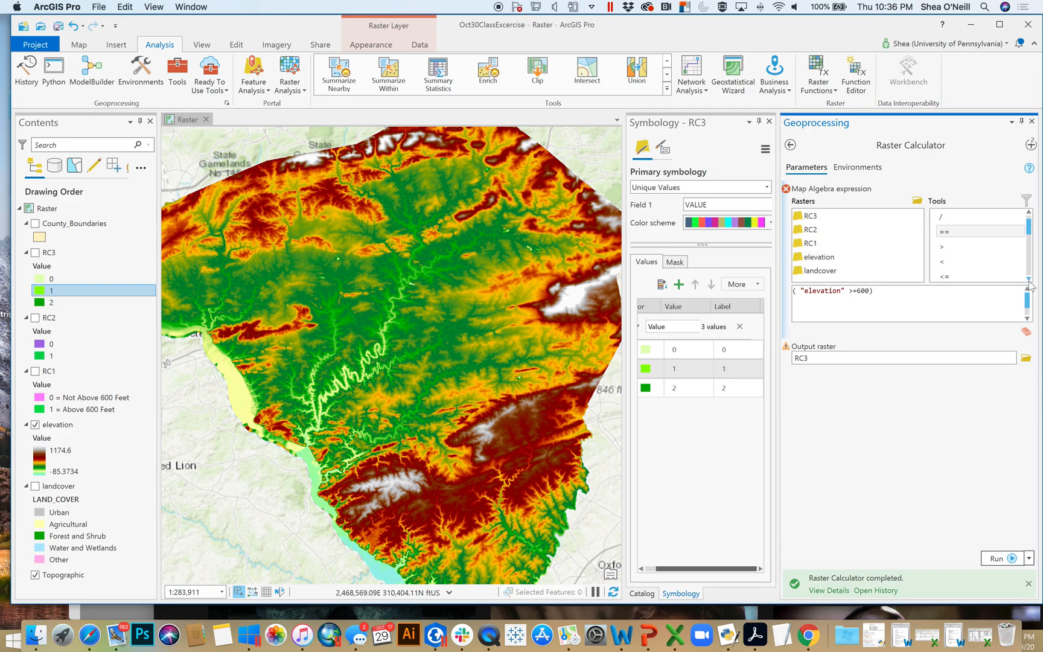
# Extend the map algebra expression with the And operator and a second condition, & ("landcover" ==2).
pyautogui.scroll(-3, 969, 247)
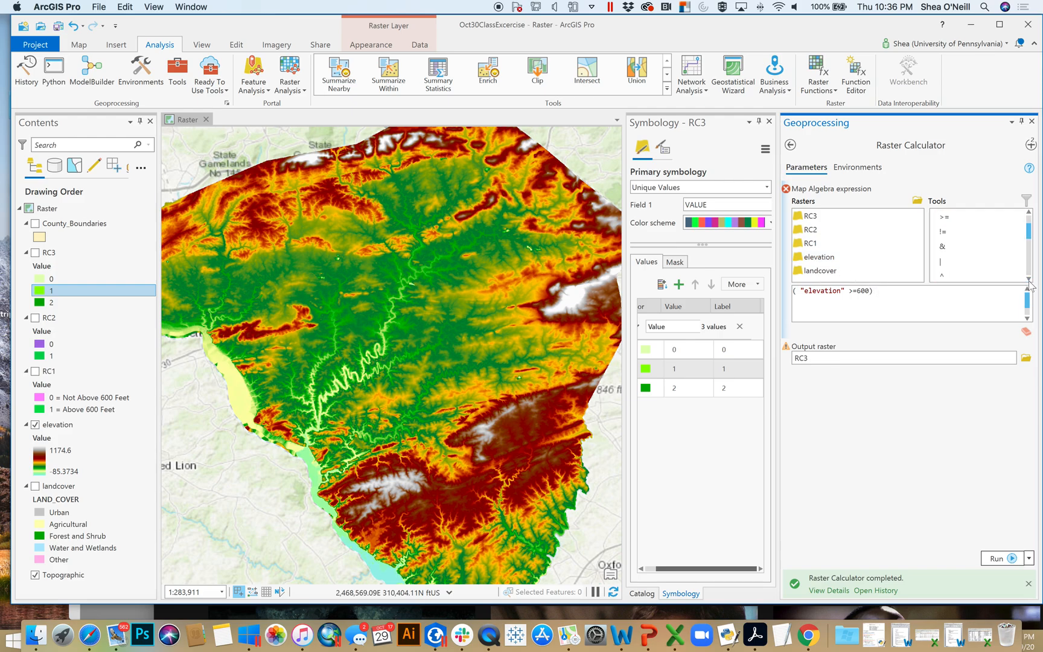
pyautogui.doubleClick(955, 246)
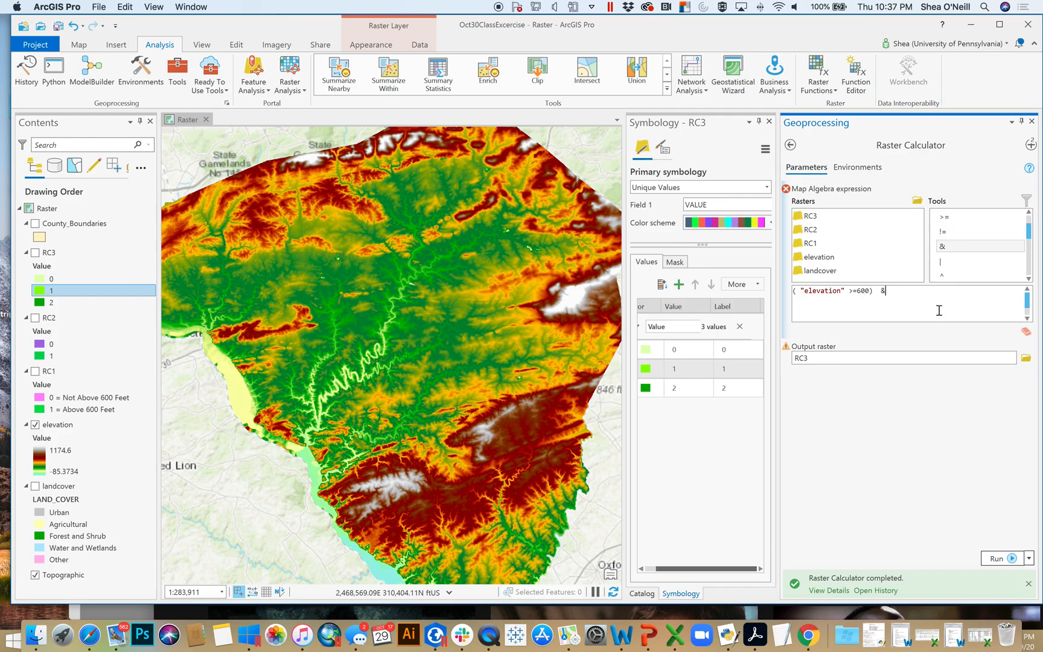
pyautogui.write('(')
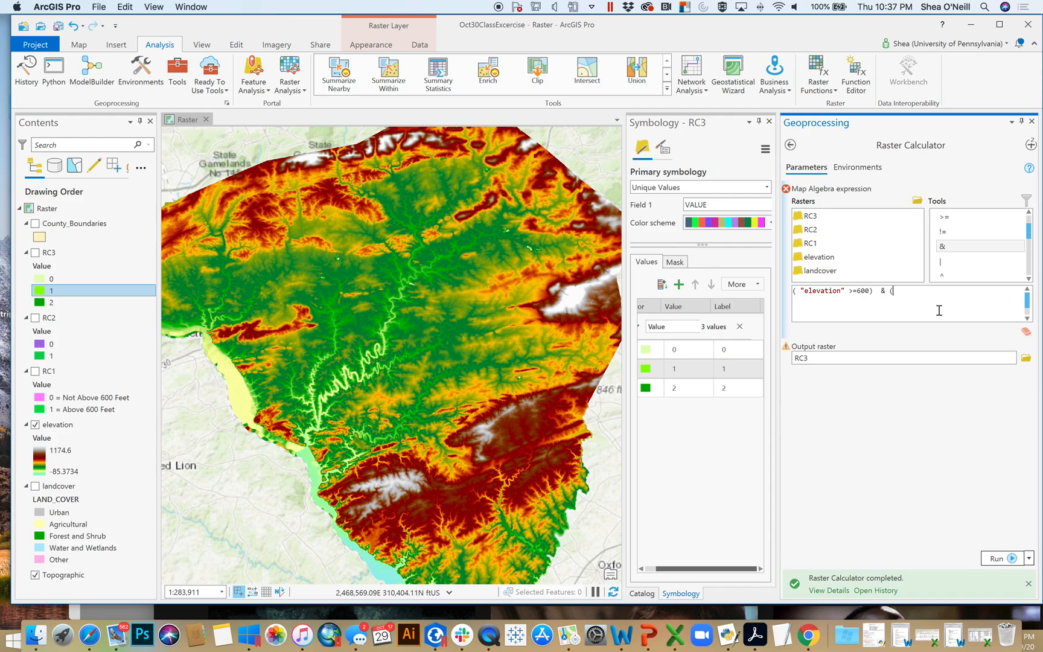
pyautogui.doubleClick(819, 272)
pyautogui.write('==2')
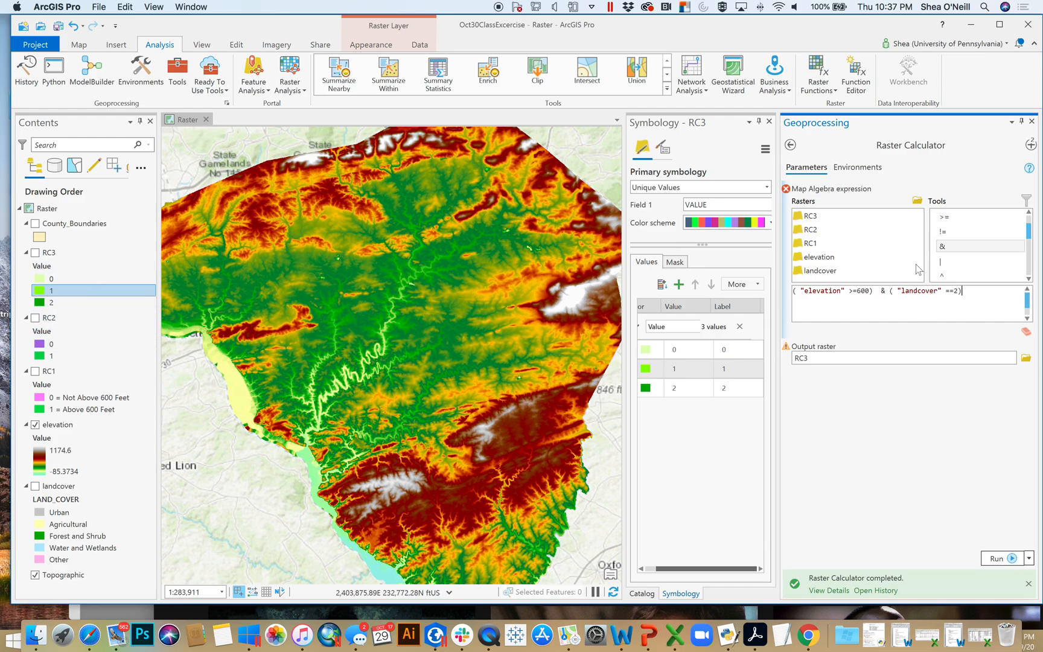
# Save the output raster as RC4 in the RasterOutput folder and run Raster Calculator.
pyautogui.click(905, 359)
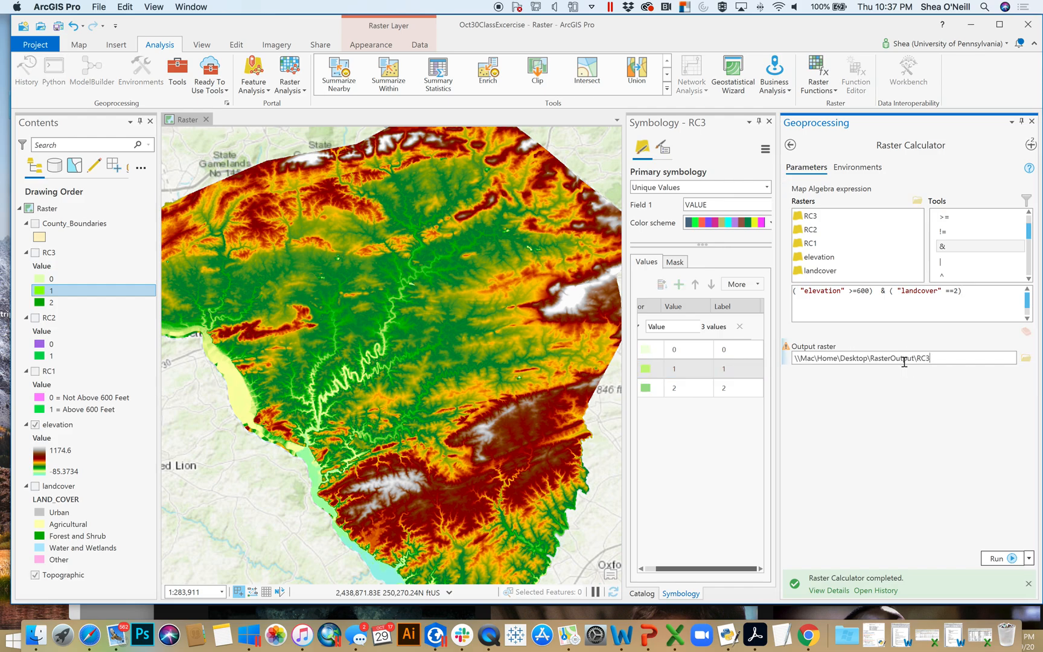
pyautogui.press('BackSpace')
pyautogui.write('4')
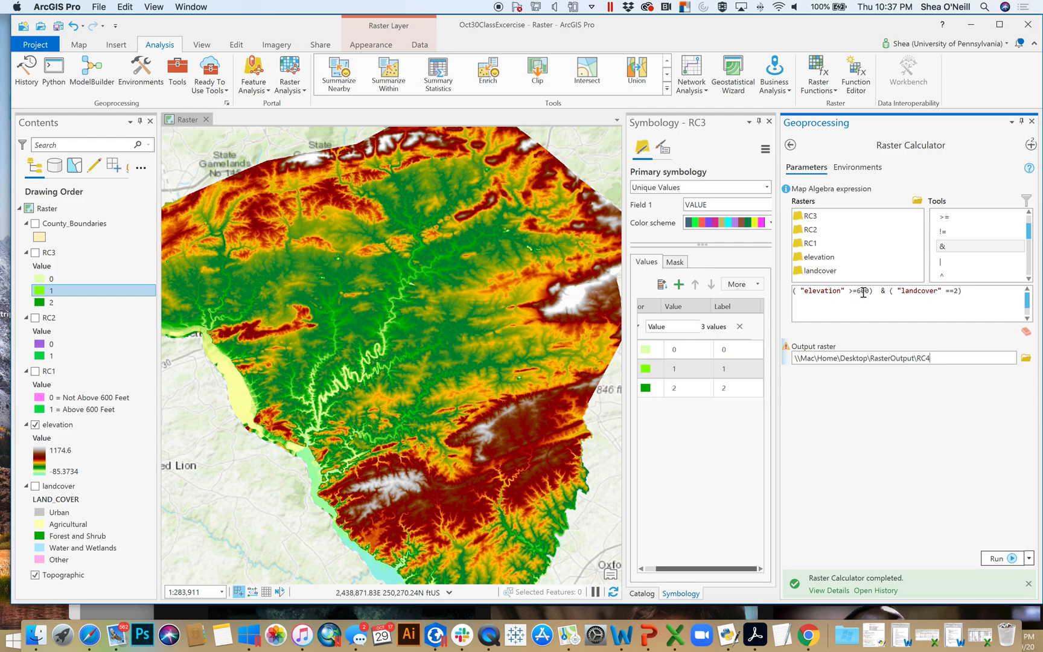
pyautogui.click(1010, 559)
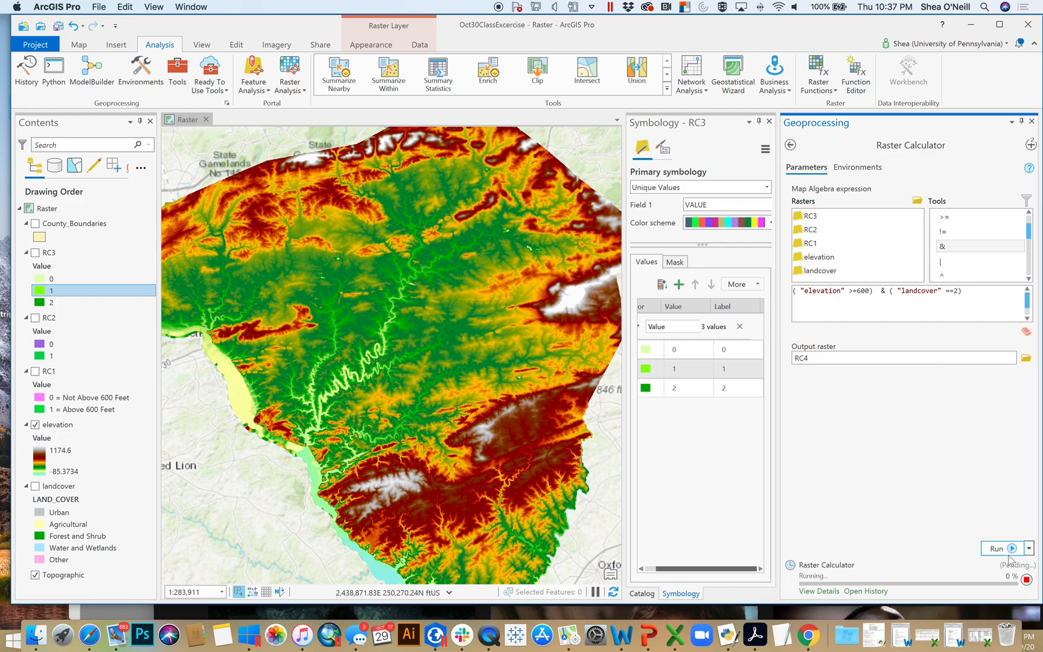